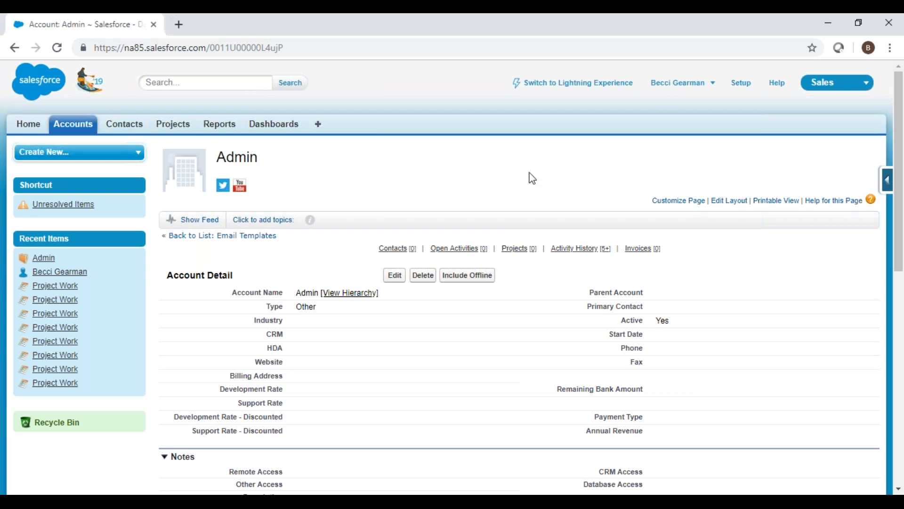
- Open the outgoing email settings in the personal user settings
click(670, 51)
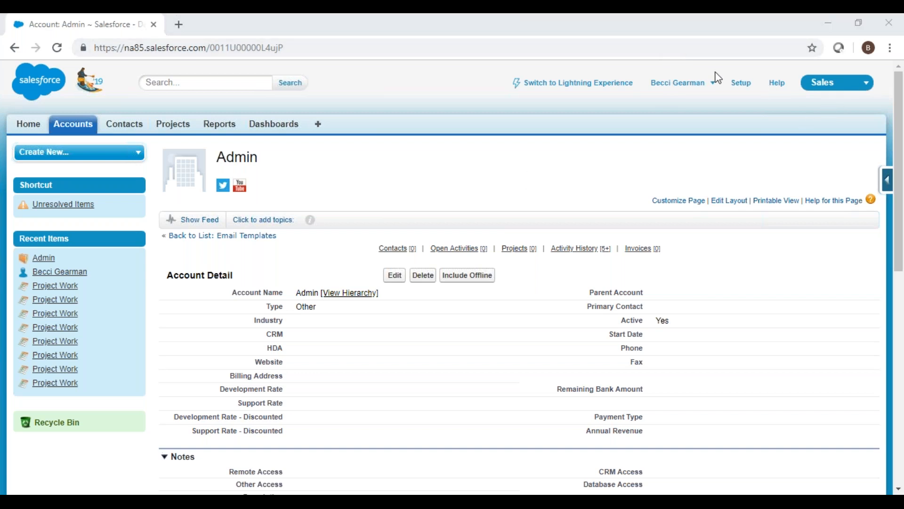
click(665, 88)
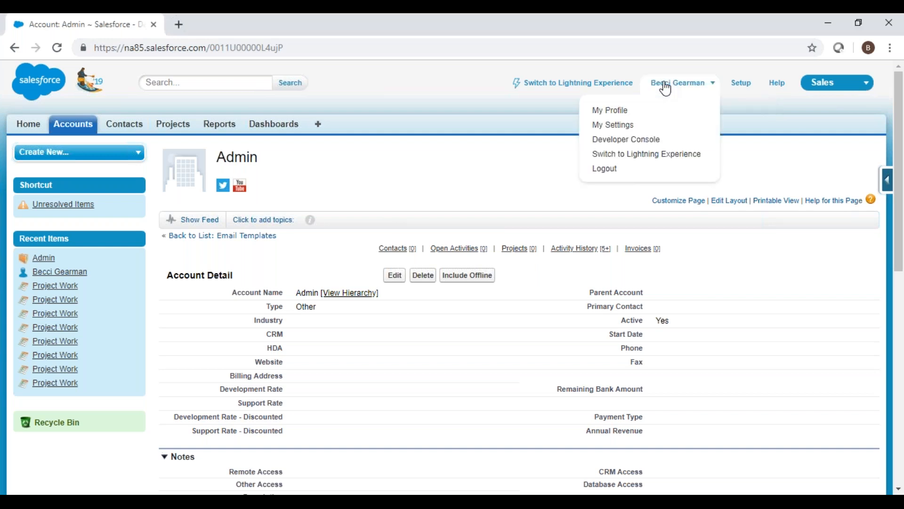
click(617, 126)
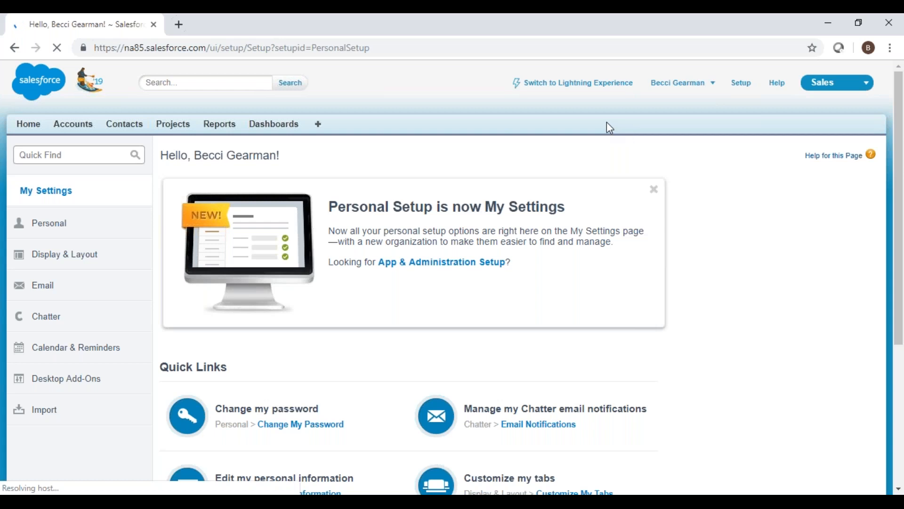
click(57, 294)
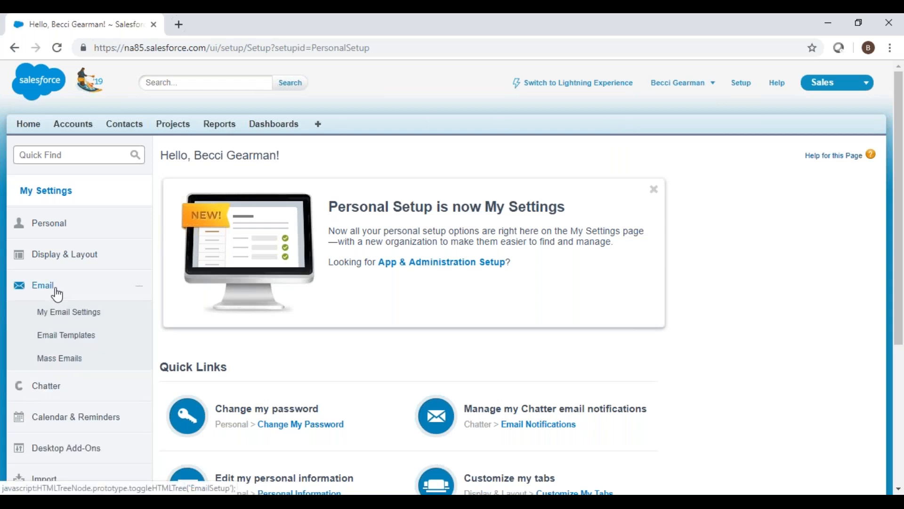
click(72, 315)
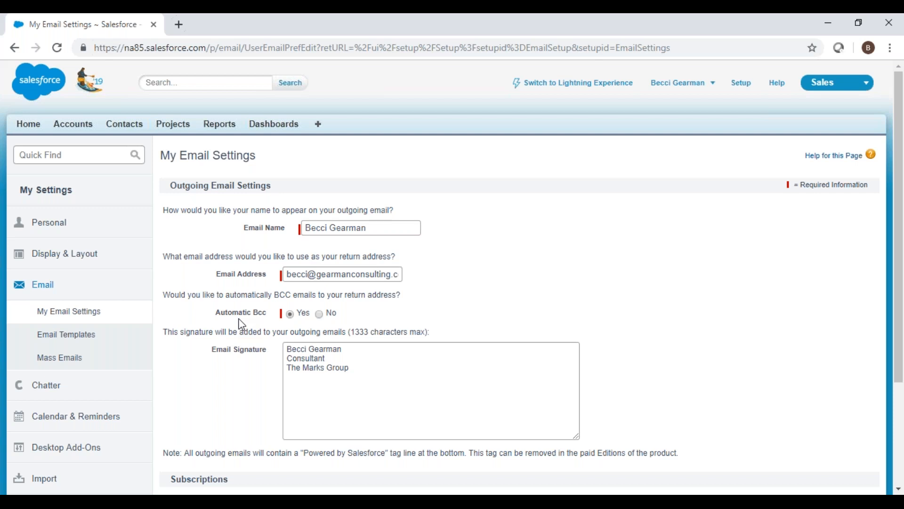
- Review the email signature and subscription options, and save the email settings
click(366, 370)
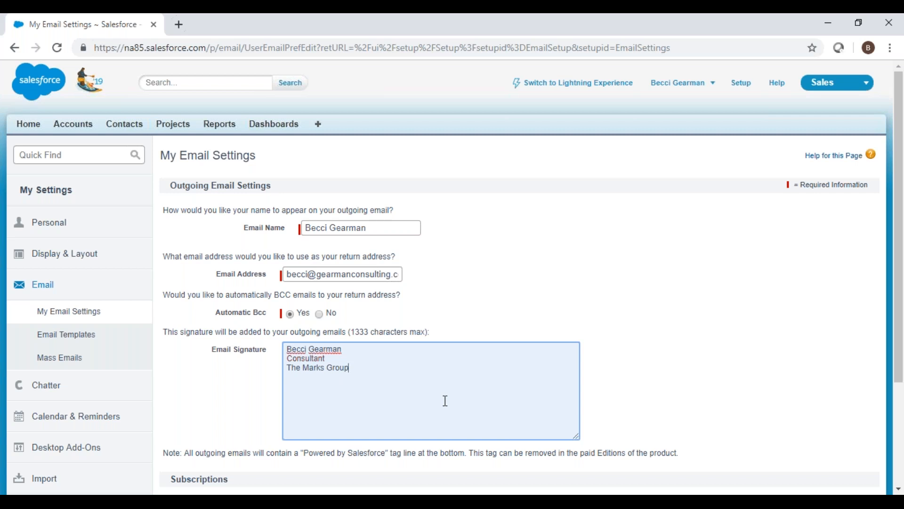
scroll(445, 401, down, 3)
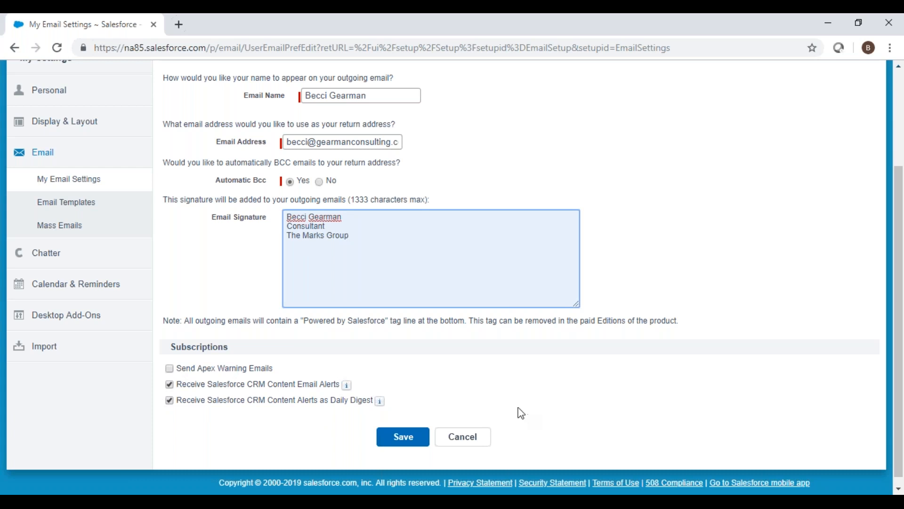
click(404, 443)
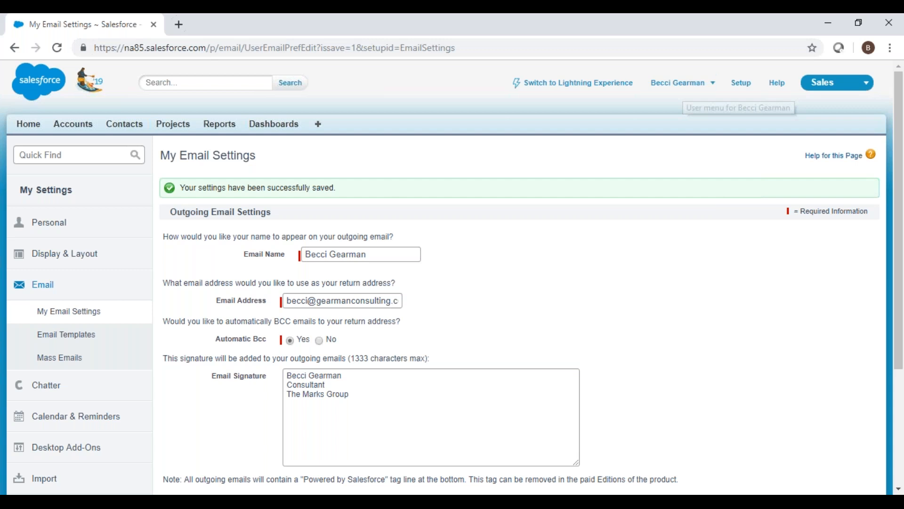
- Open the email templates list and check which template folders are available
click(72, 342)
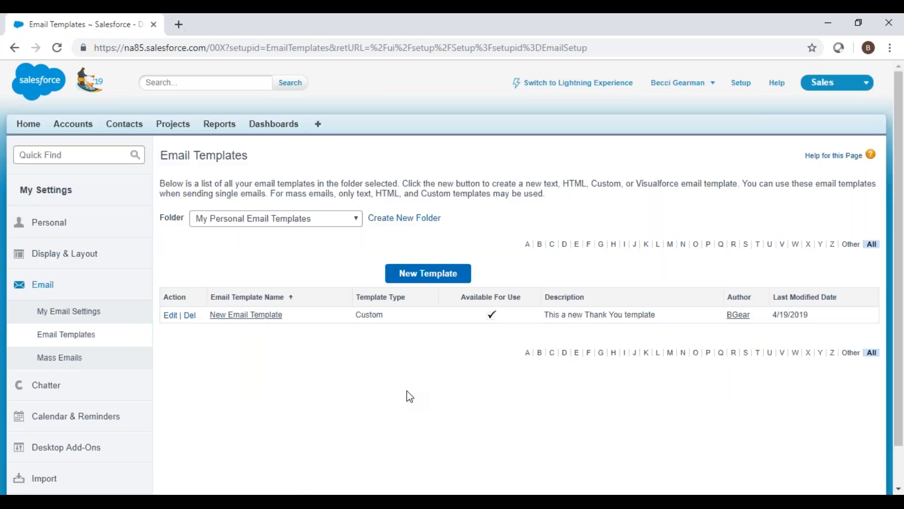
click(361, 224)
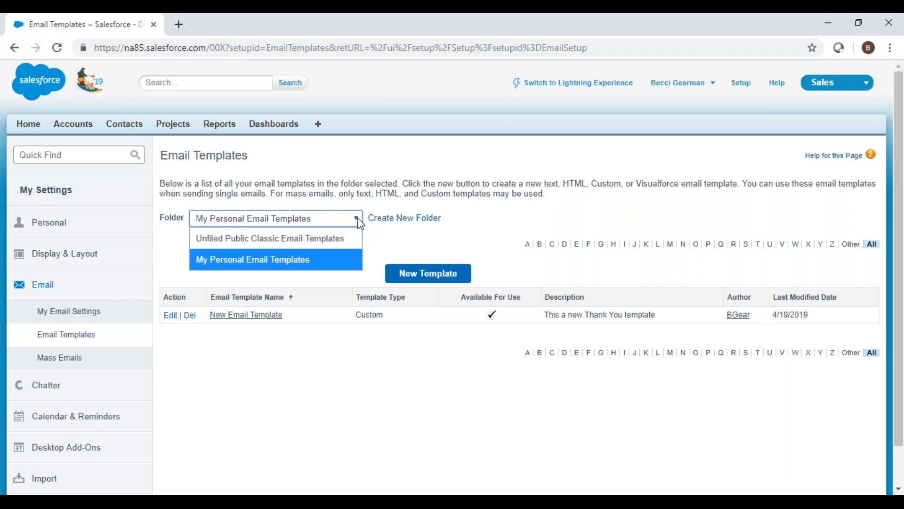
click(360, 224)
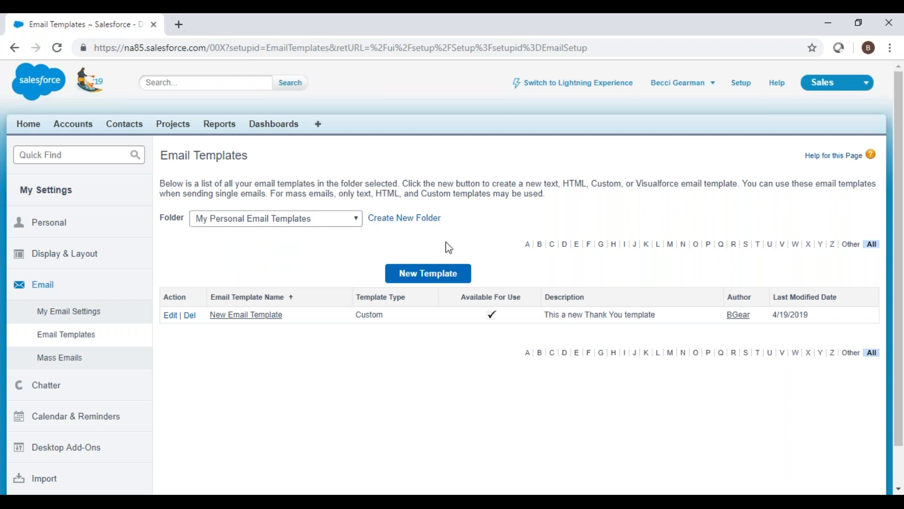
- Start a new email template of type Custom (without using Classic Letterhead)
click(427, 275)
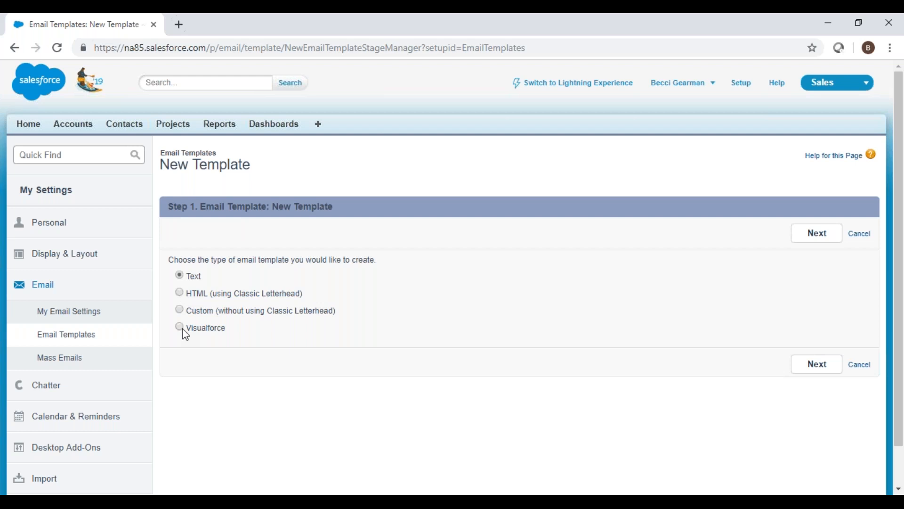
click(181, 310)
click(819, 370)
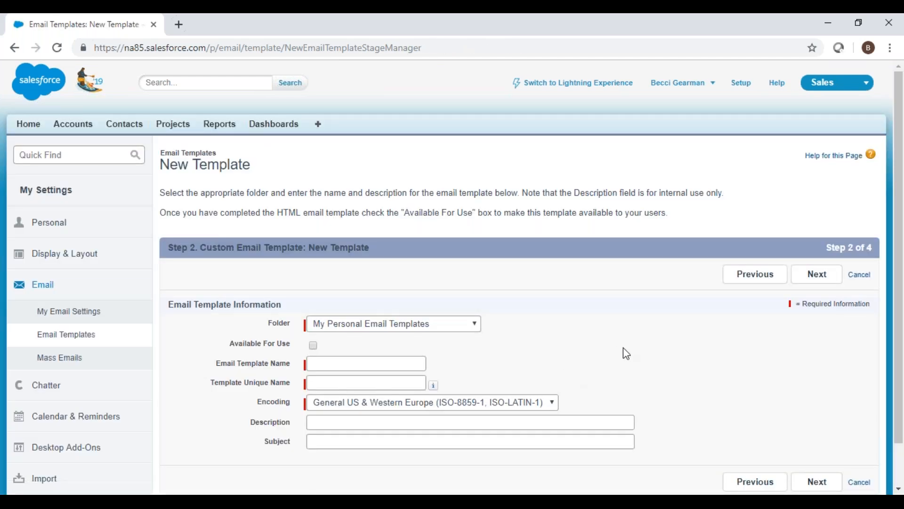
- Keep the template in My Personal Email Templates, make it available for use, and name it Open House 2019
scroll(626, 354, down, 1)
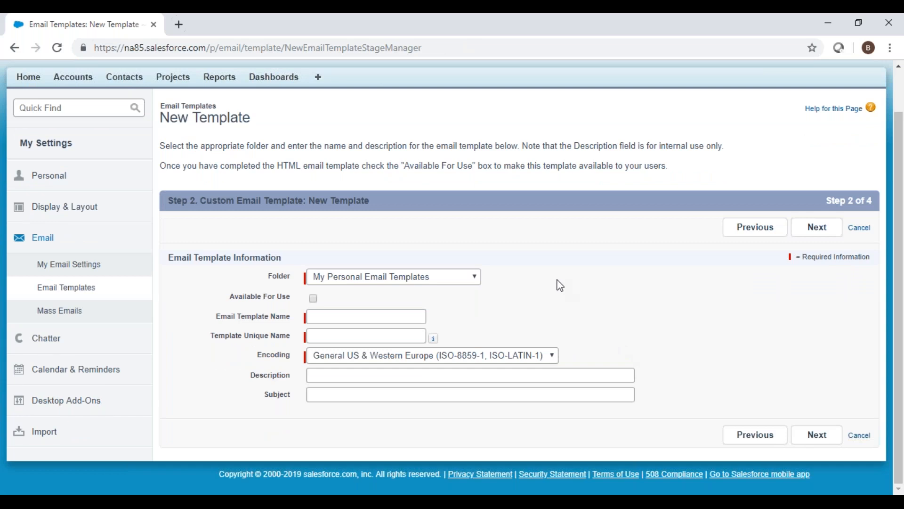
click(477, 278)
click(476, 277)
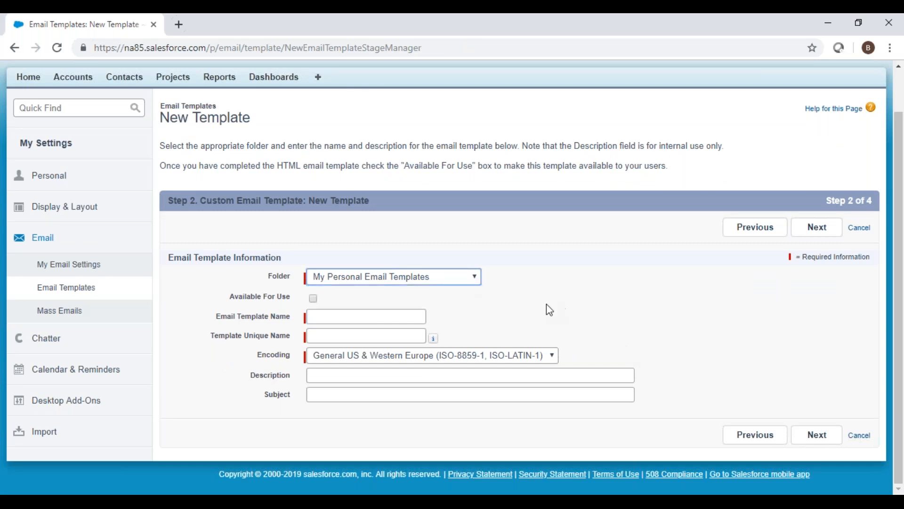
click(313, 298)
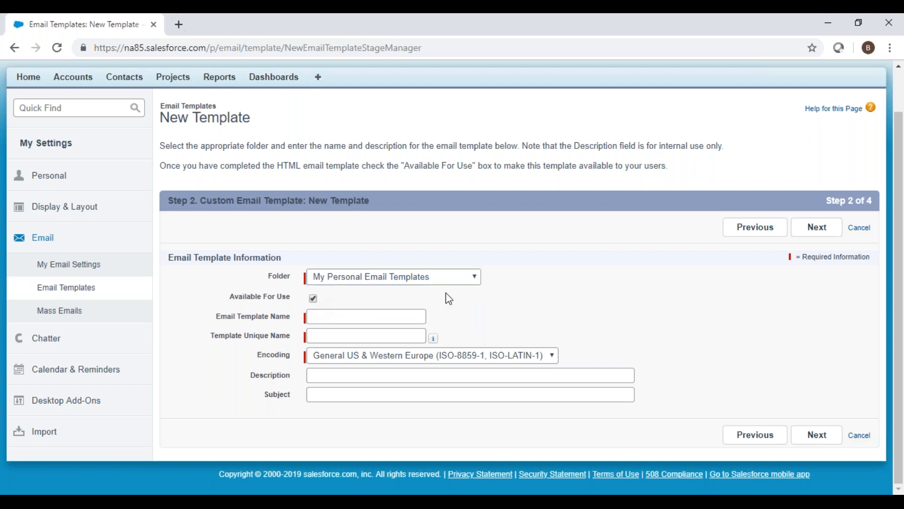
click(371, 313)
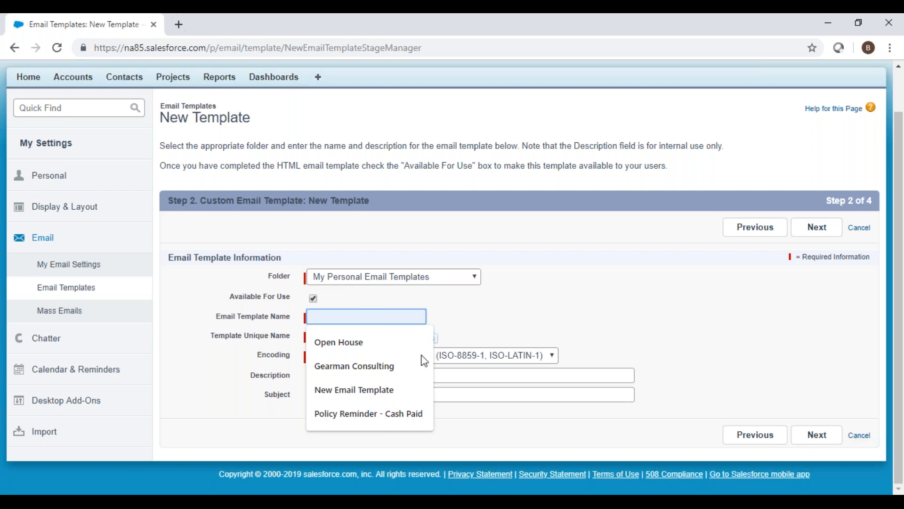
click(353, 342)
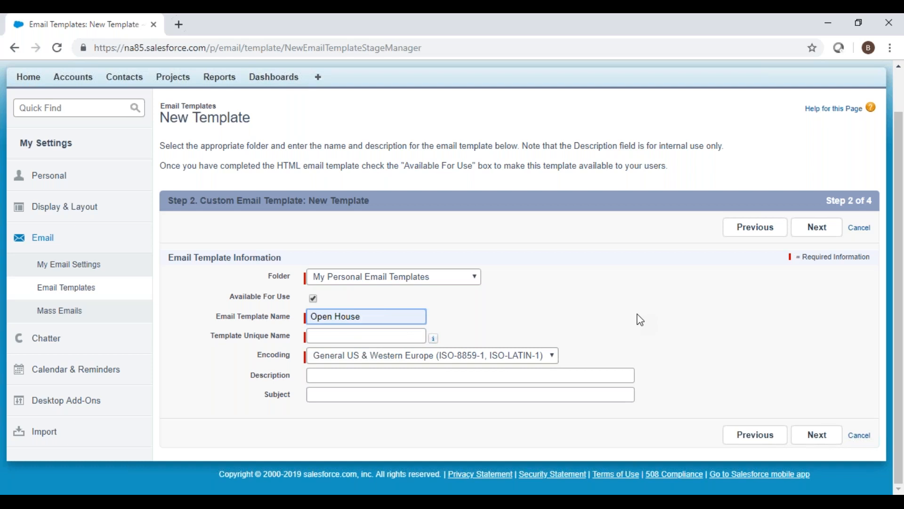
text(2019)
click(641, 320)
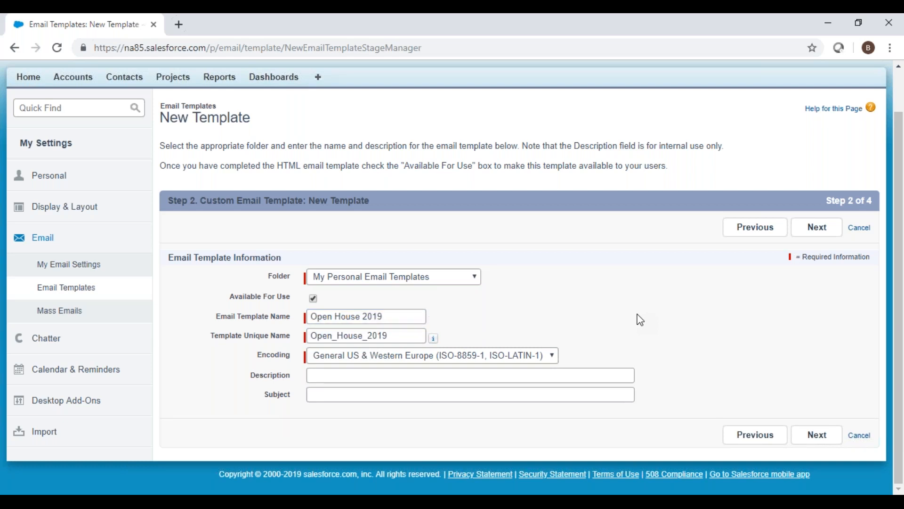
- Enter "Thank you for attending Open House" as the template description
click(601, 377)
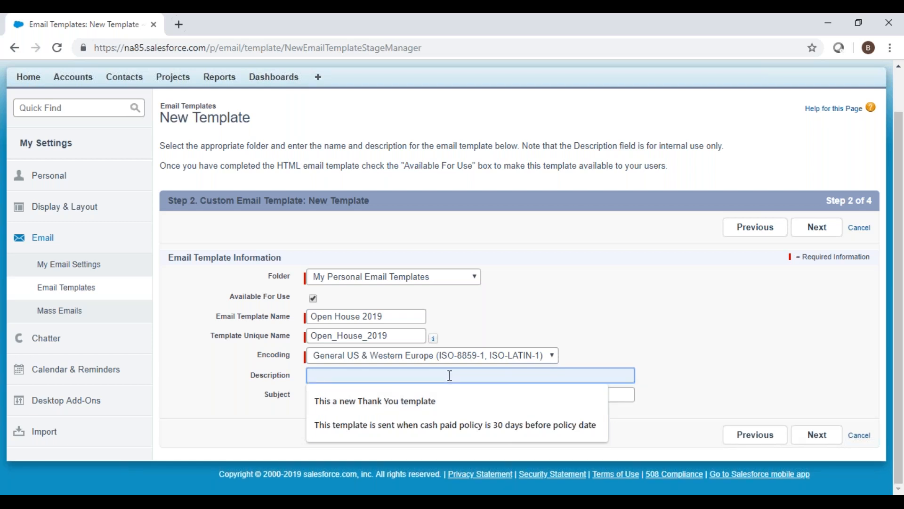
text(Thank you for attending Open House)
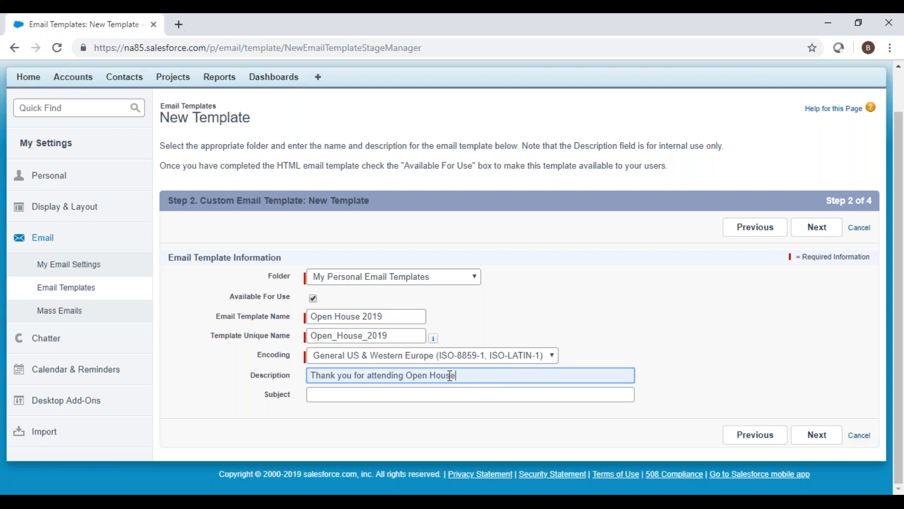
key(Tab)
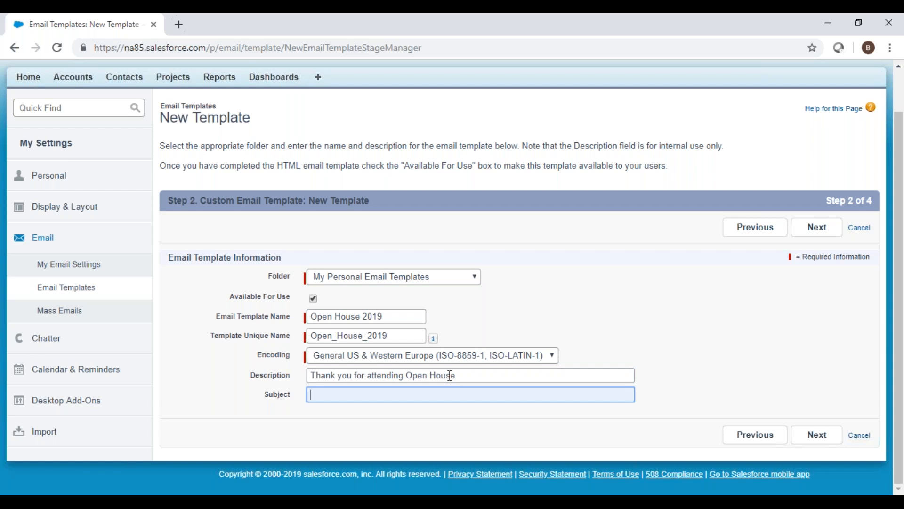
- Set the subject to "Thank You for attending our Open House" and continue to the HTML version step
text(Thank Your for)
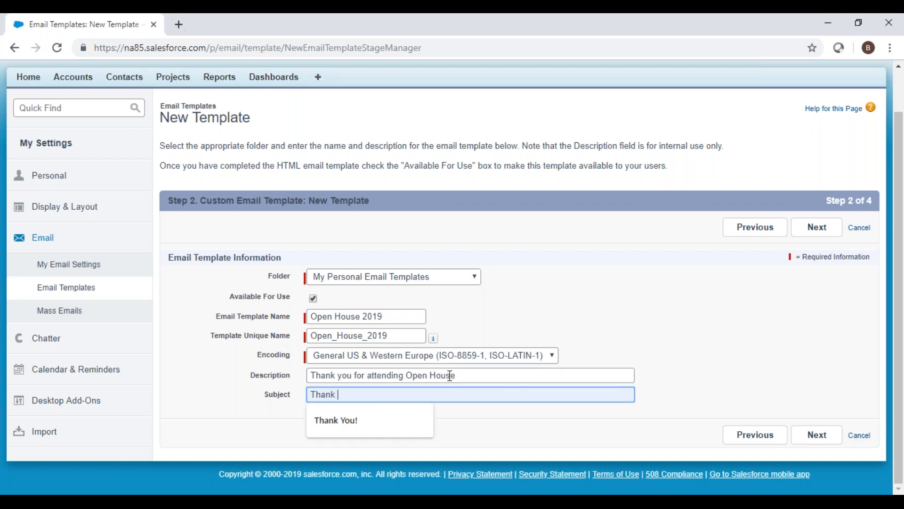
key(BackSpace)
key(BackSpace)
key(BackSpace)
key(BackSpace)
key(BackSpace)
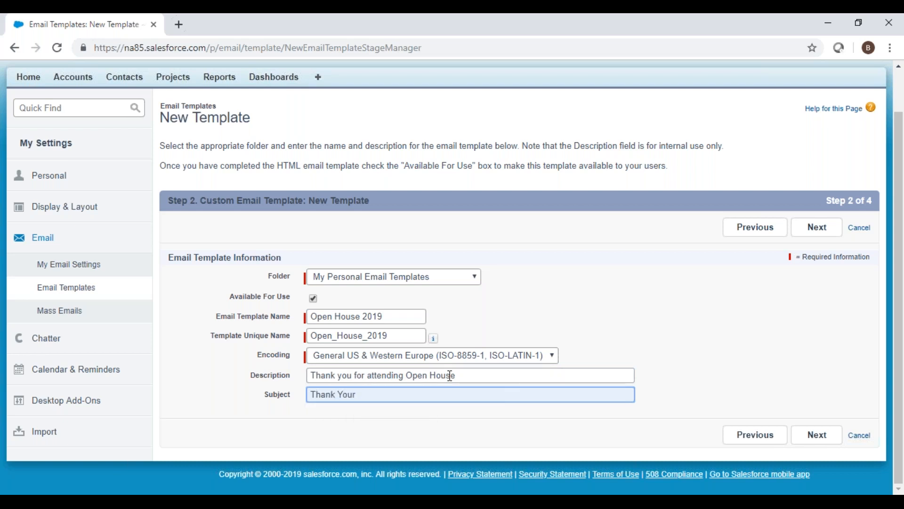
text(for attending our Open House)
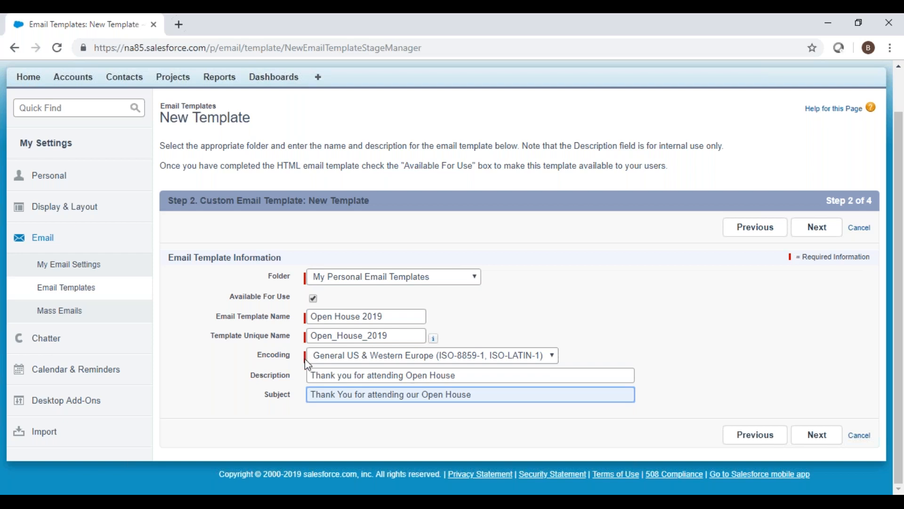
click(826, 438)
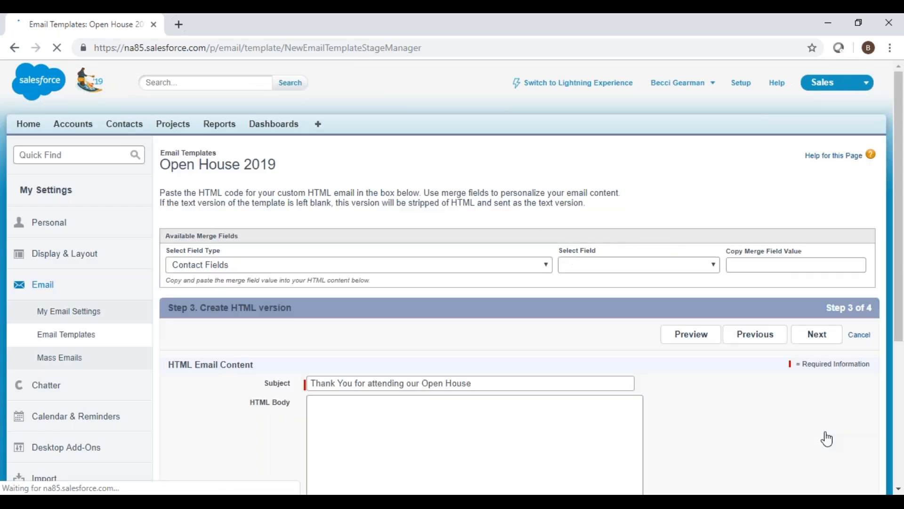
- Begin the HTML body of the template with the greeting "Dear"
scroll(730, 397, down, 5)
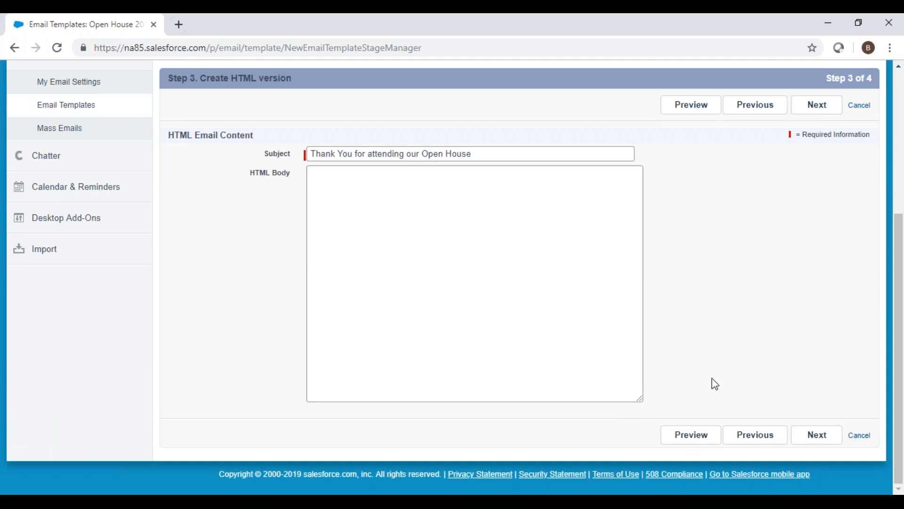
scroll(713, 380, up, 5)
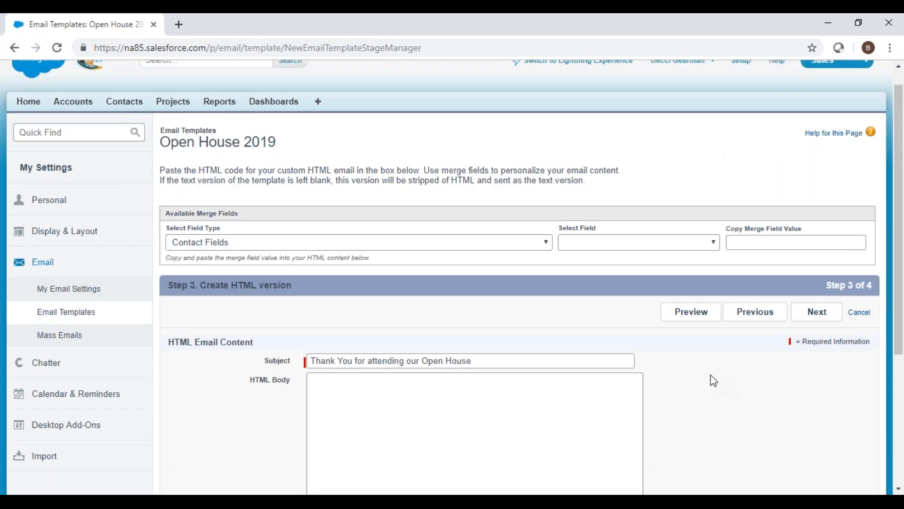
click(508, 413)
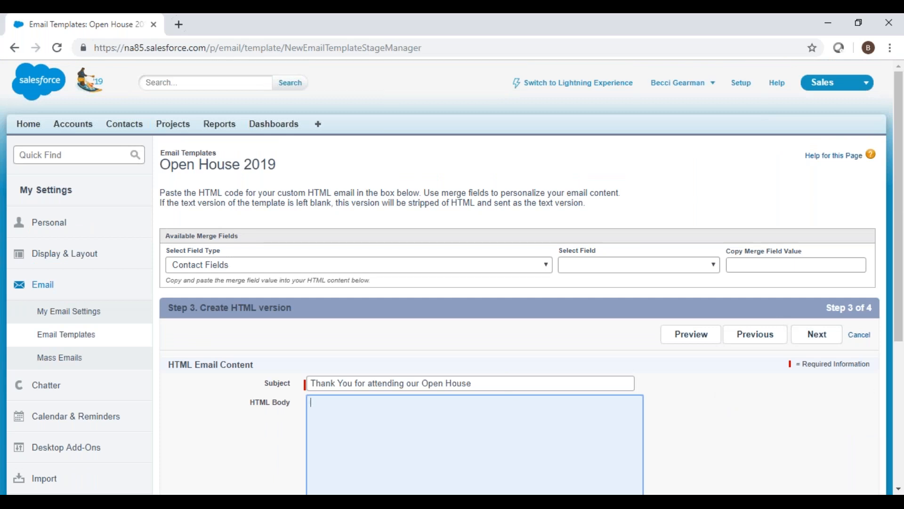
key(alt+Tab)
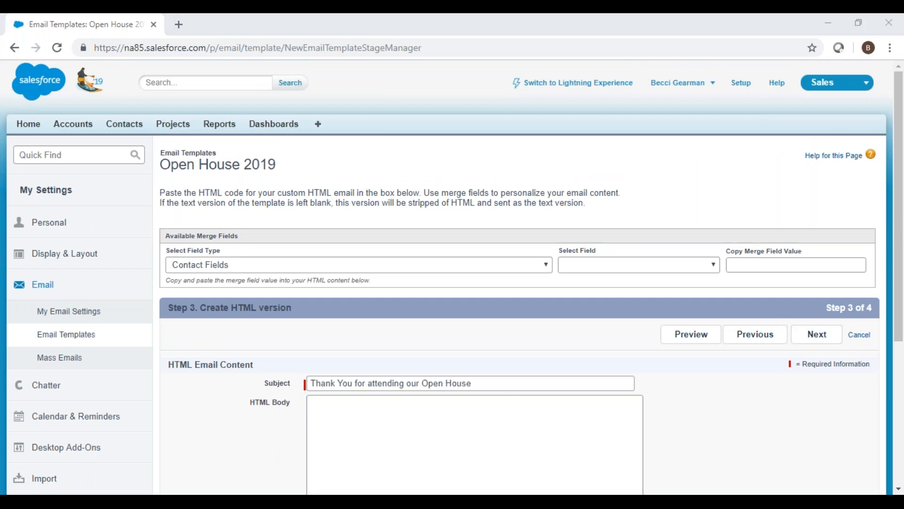
click(397, 412)
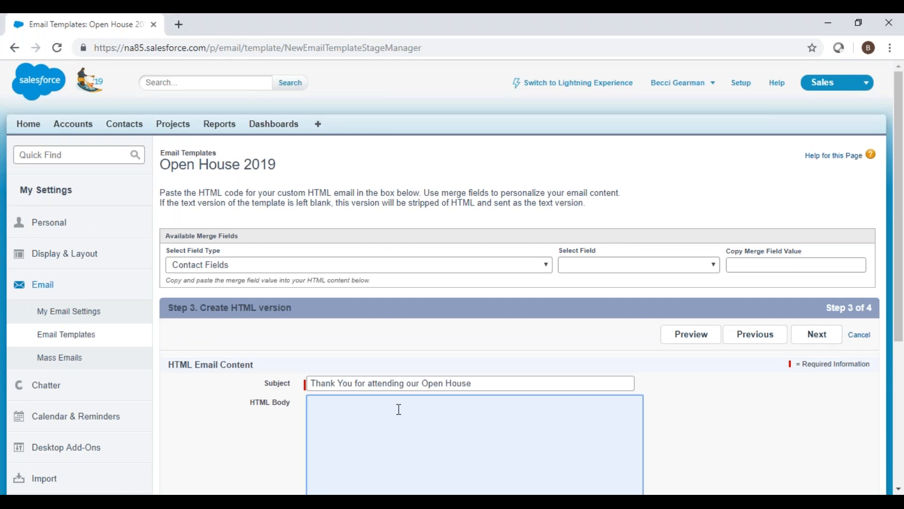
text(Dear)
click(547, 265)
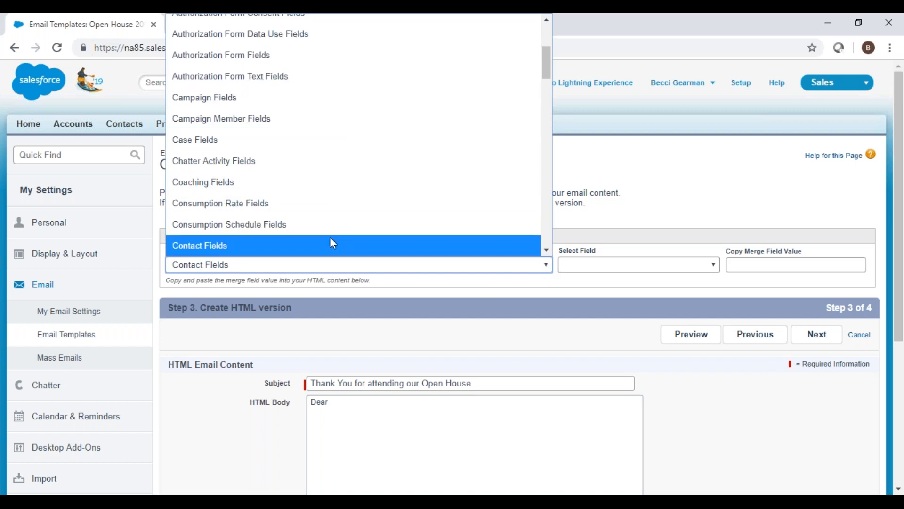
drag(547, 61, 551, 219)
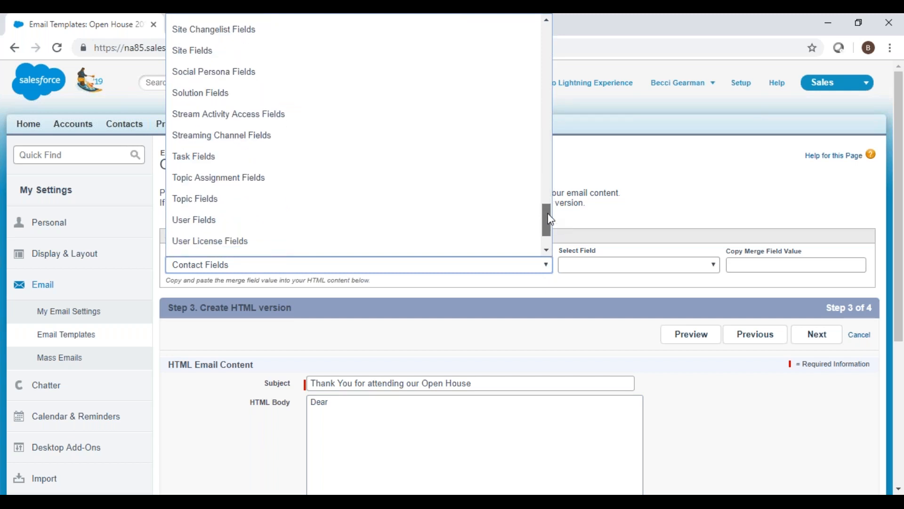
drag(547, 214, 548, 199)
click(657, 202)
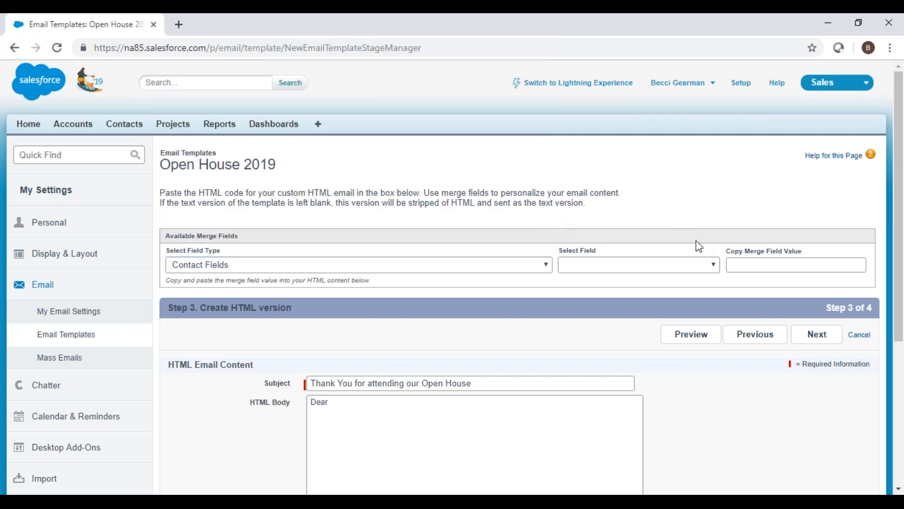
- Insert the contact First Name merge field {!Contact.FirstName} after "Dear" in the HTML body
click(715, 265)
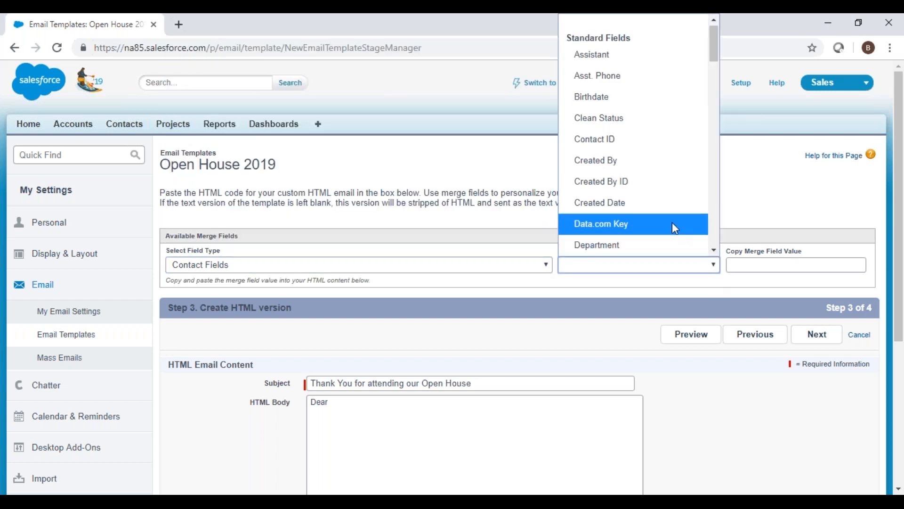
scroll(674, 222, down, 6)
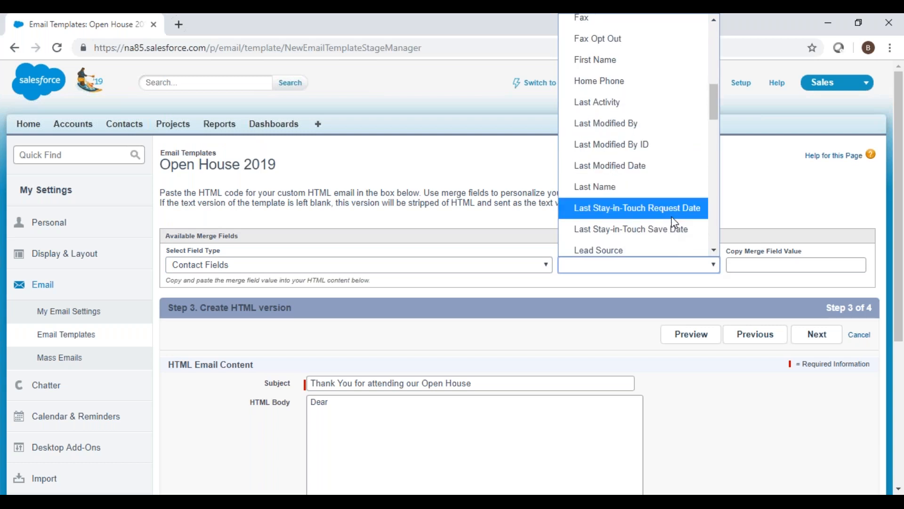
scroll(646, 170, up, 3)
click(646, 190)
key(ctrl+c)
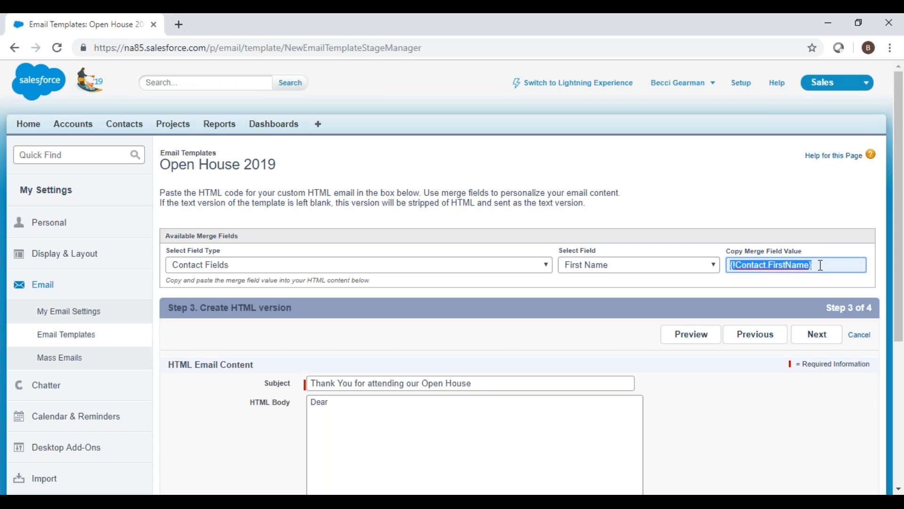
drag(810, 265, 838, 266)
click(378, 401)
key(ctrl+v)
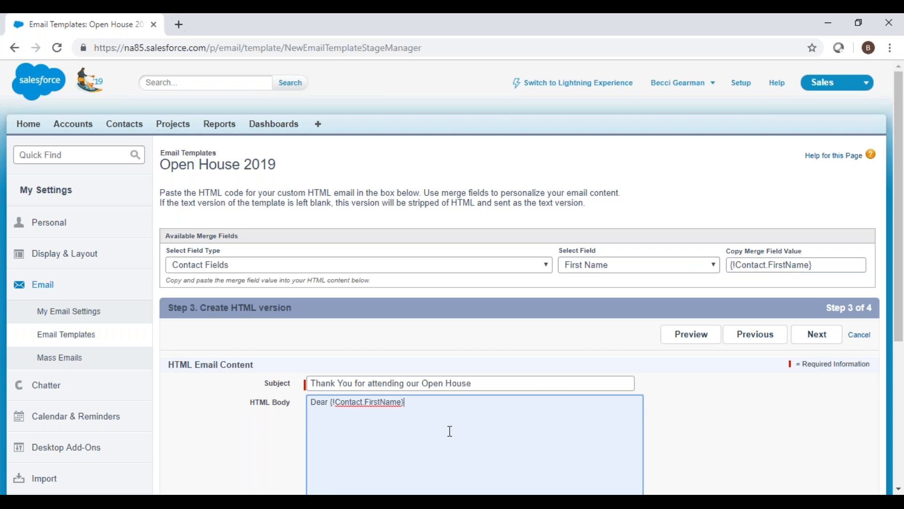
- End the greeting with a comma, and add "Thank you for attending....." and the closing "Sincerely," as separate paragraphs in the HTML body
key(Return)
key(Return)
text(Thank you for attending.)
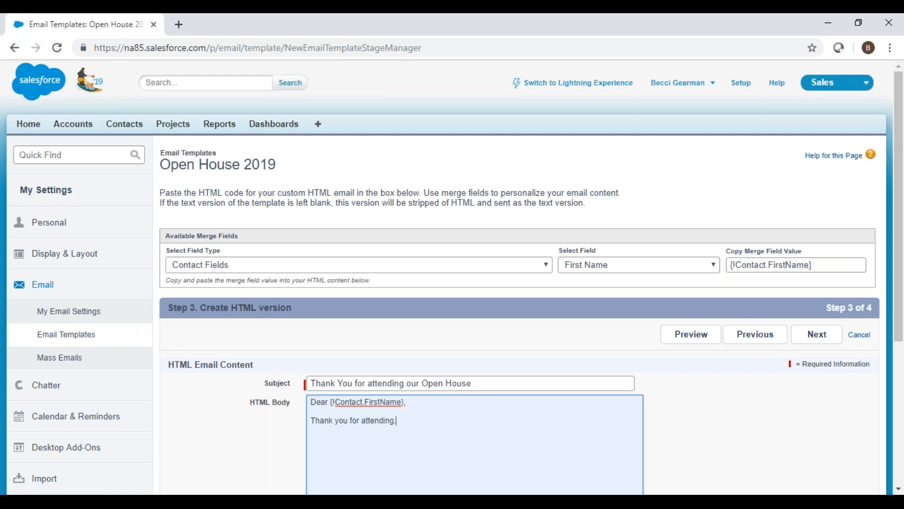
text(....)
key(Return)
key(Return)
text(Sinc)
text(erl)
text(ely,)
key(Return)
key(Return)
- Switch the available merge field type to User Fields
click(545, 266)
scroll(443, 244, down, 6)
scroll(444, 244, down, 10)
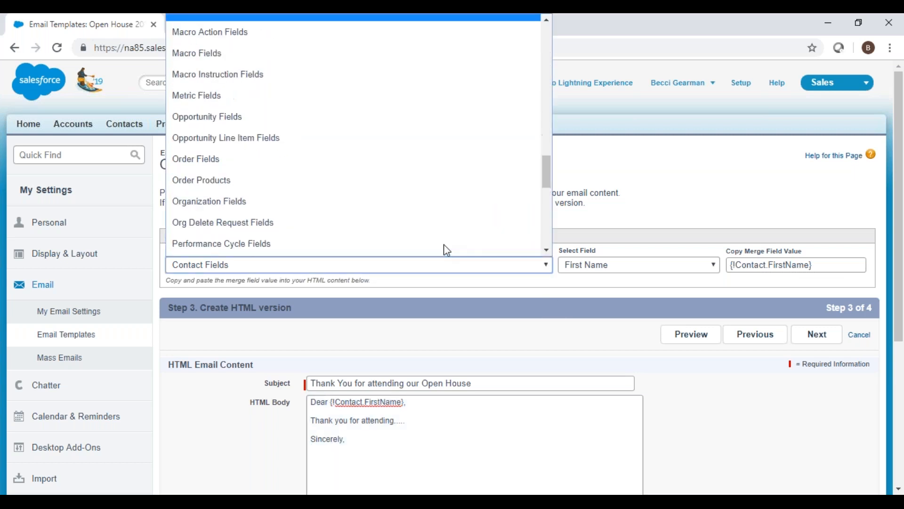
scroll(444, 243, down, 3)
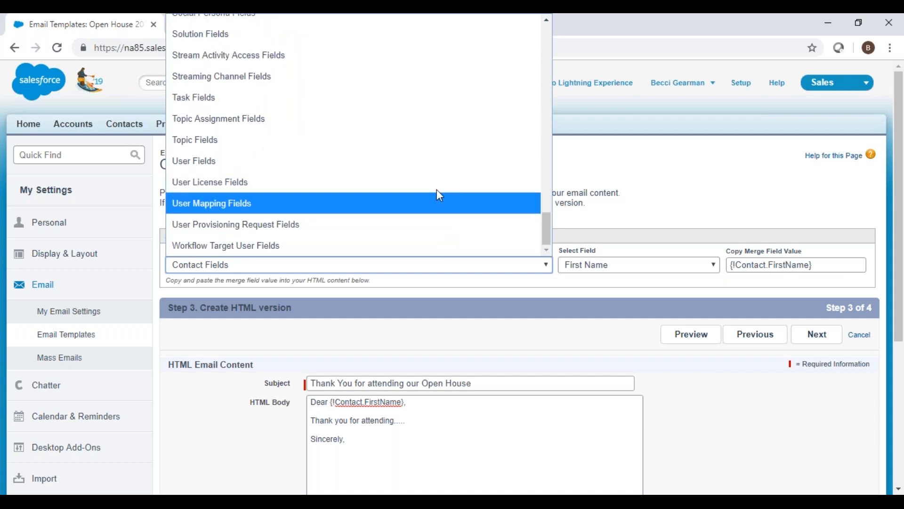
click(441, 167)
- Insert the user Name merge field {!User.Name} below "Sincerely," in the HTML body
click(669, 266)
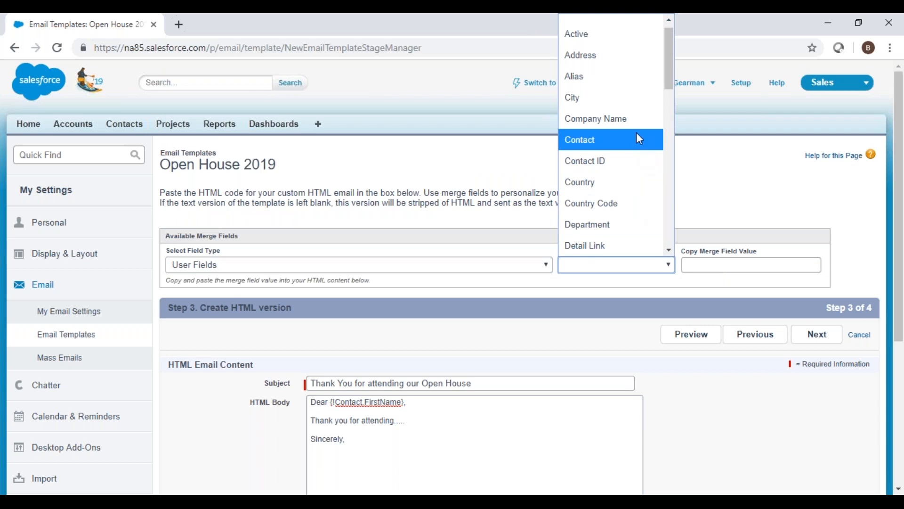
scroll(637, 138, down, 3)
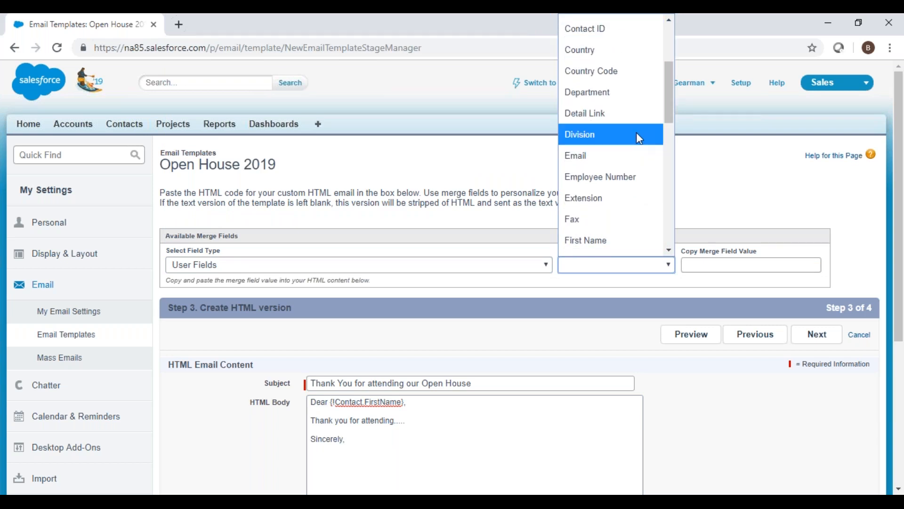
scroll(637, 134, down, 3)
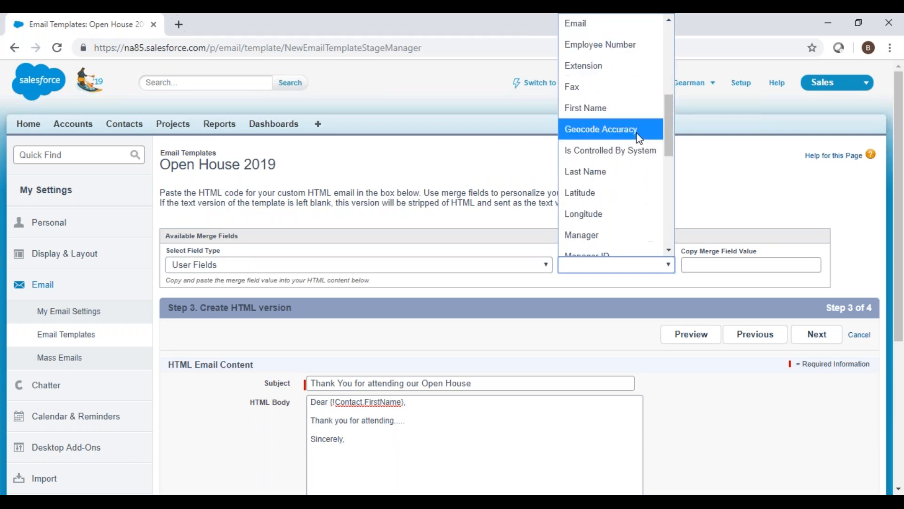
scroll(639, 137, down, 3)
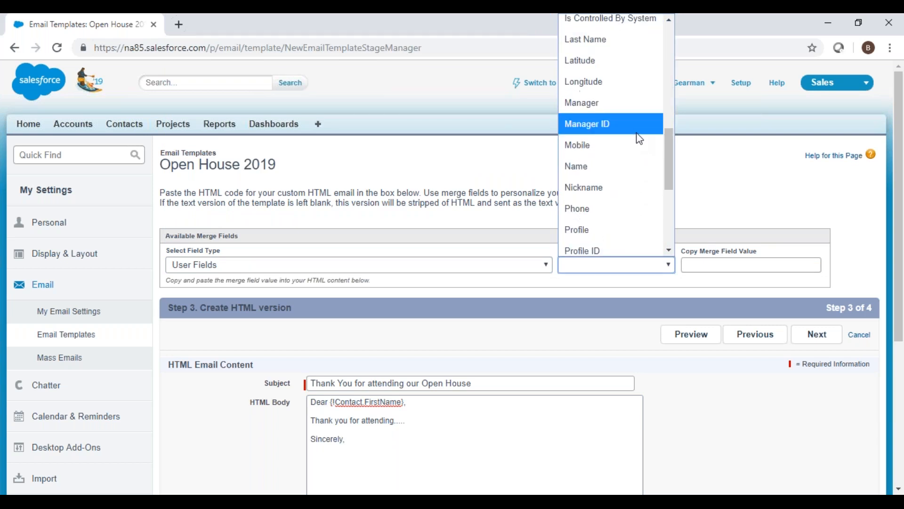
click(622, 165)
key(ctrl+c)
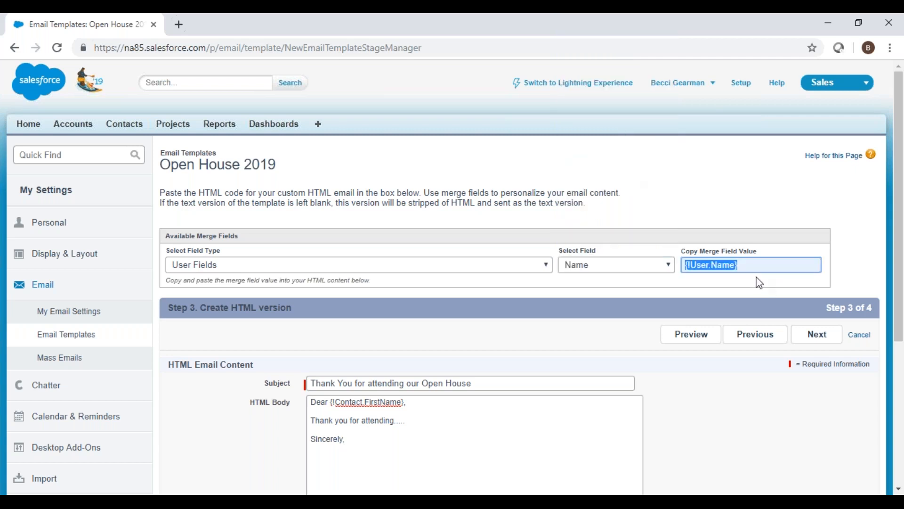
click(336, 461)
key(ctrl+v)
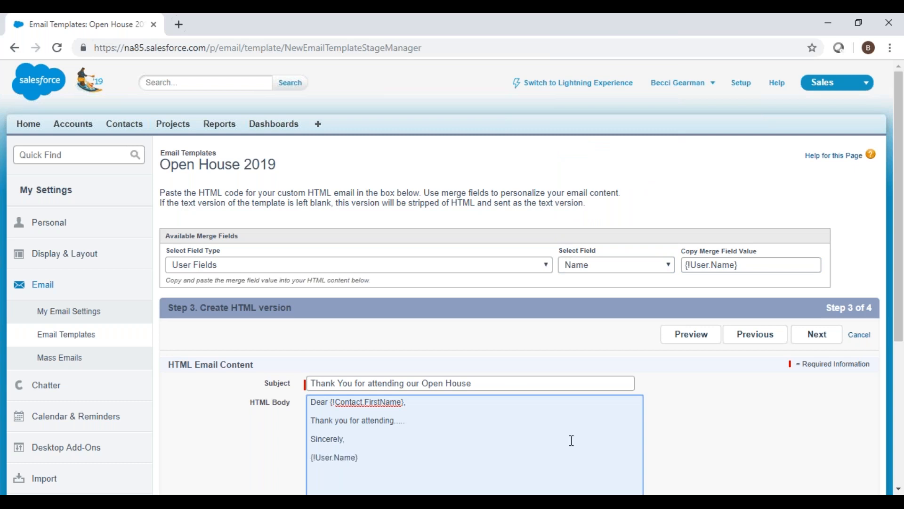
- Preview the HTML email to check its line layout, and return to the template editor
scroll(571, 440, down, 3)
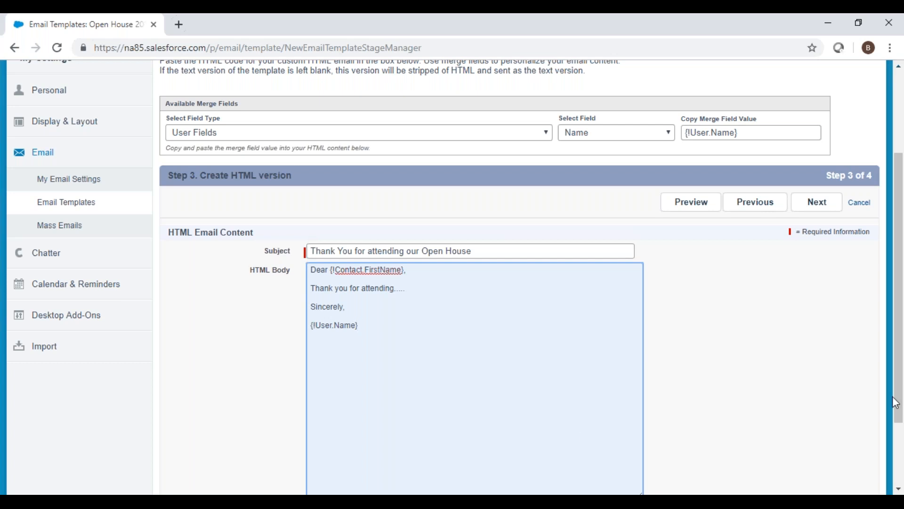
click(683, 204)
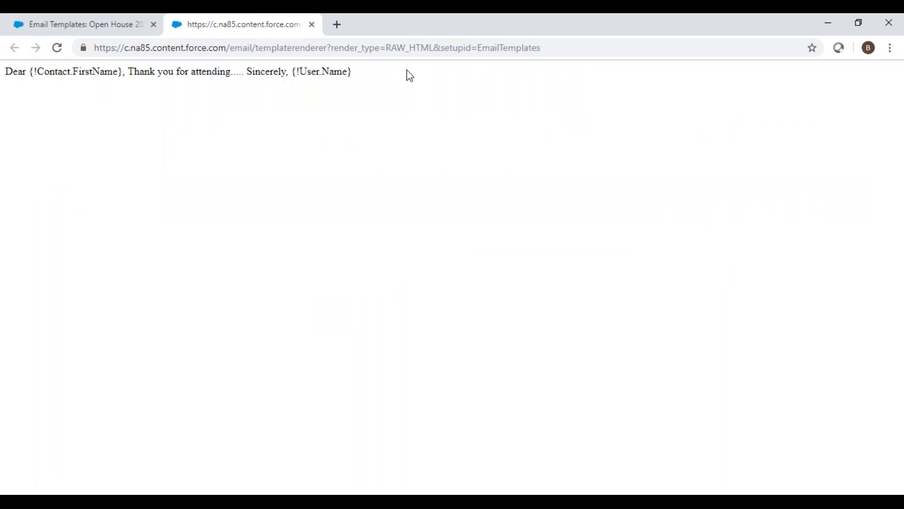
click(312, 24)
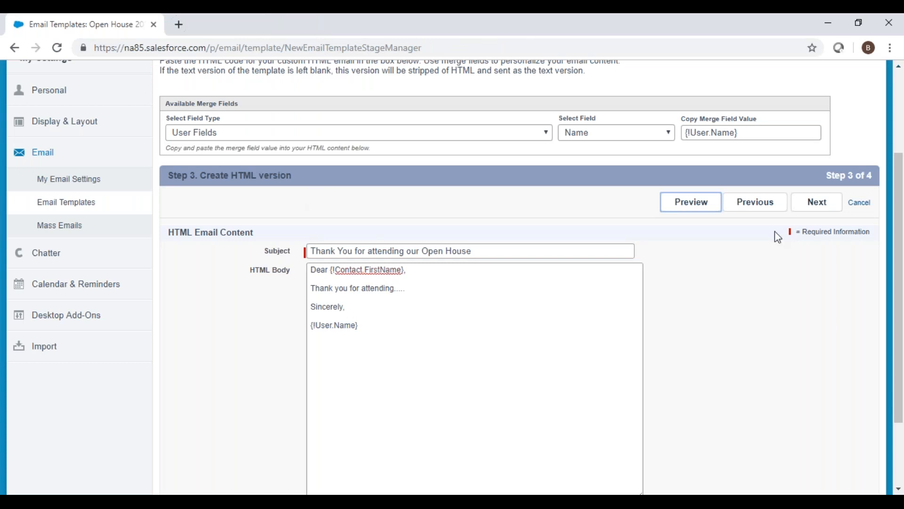
click(690, 203)
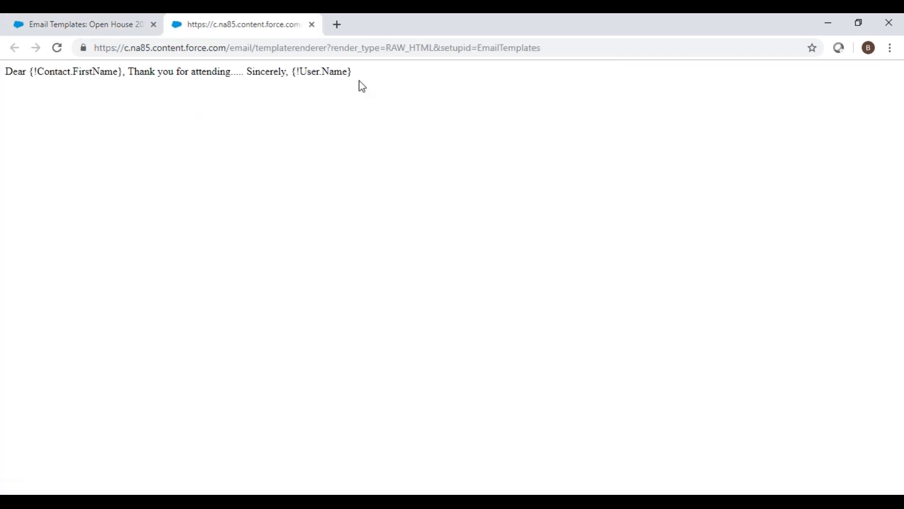
click(113, 31)
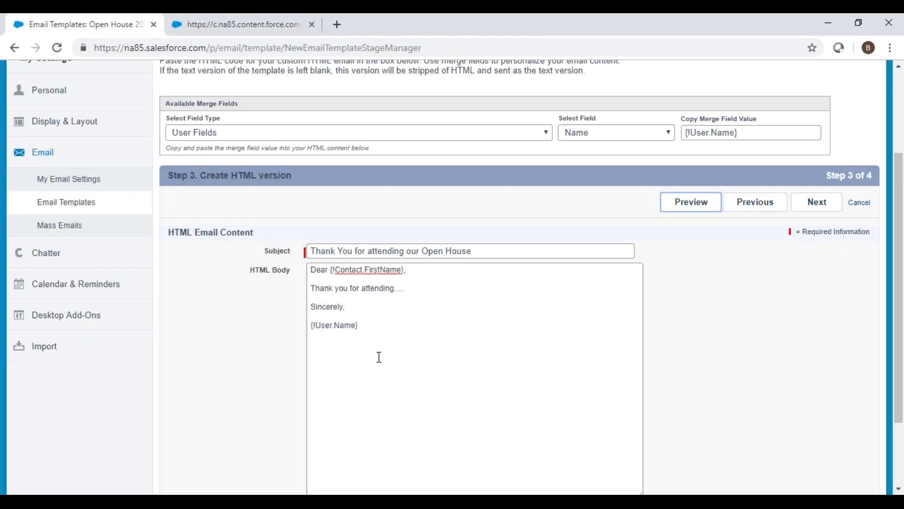
- Put <br></br> on each of the three blank lines between the paragraphs of the HTML body, and preview the email
click(312, 278)
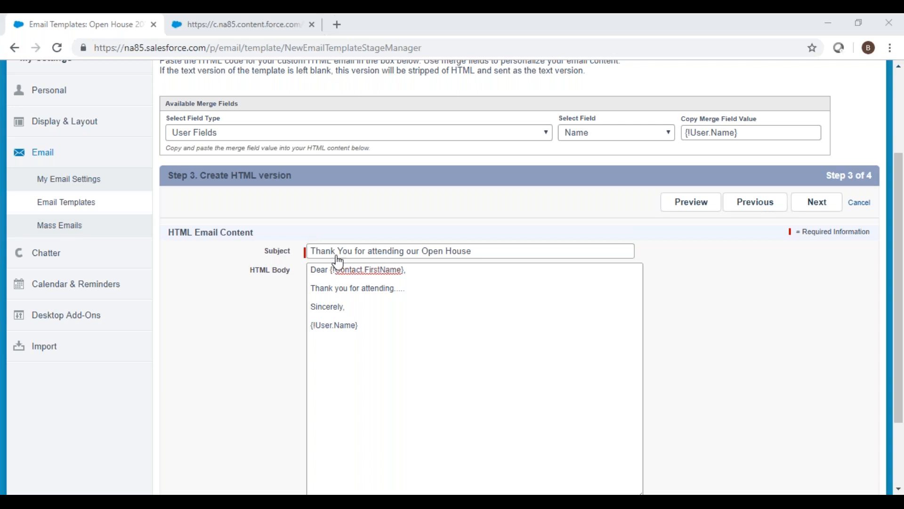
click(314, 279)
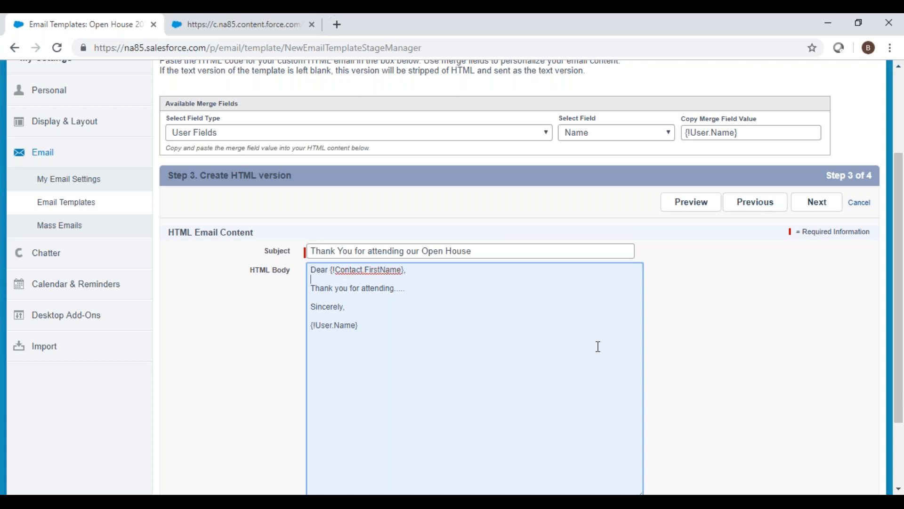
text(<br></br>)
click(311, 296)
text(<br></br>)
drag(375, 301, 297, 305)
key(ctrl+c)
click(316, 315)
key(ctrl+v)
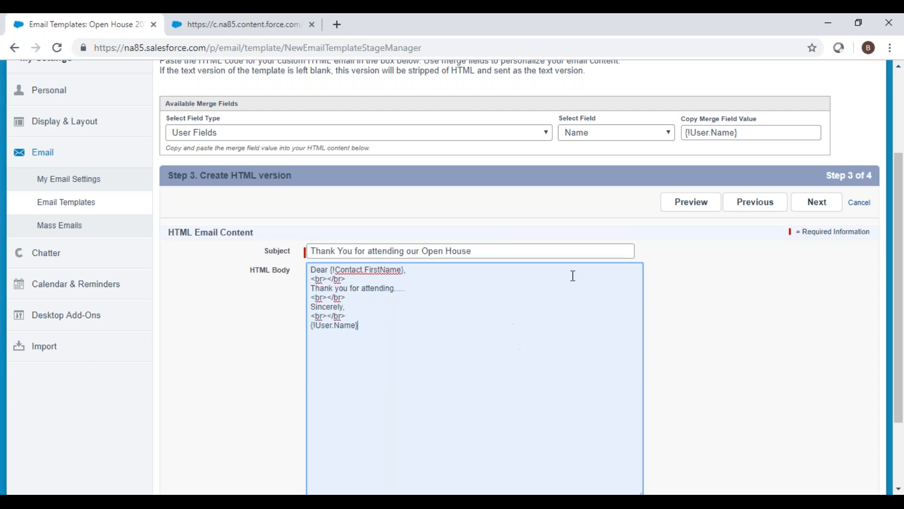
click(691, 204)
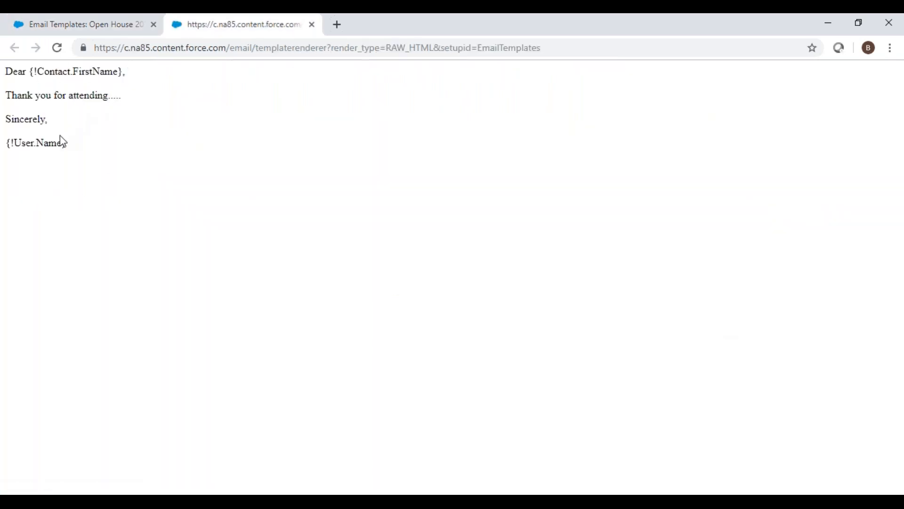
click(117, 24)
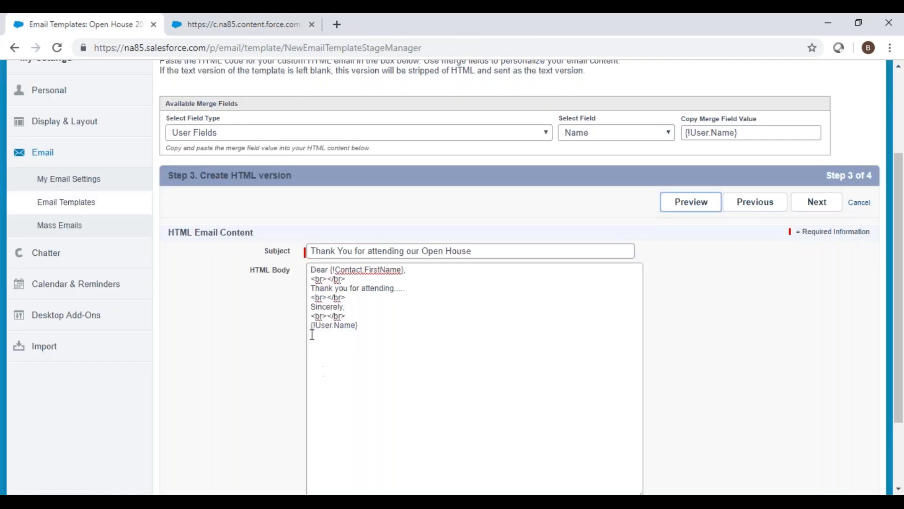
- Add a <br></br> line below {!User.Name} in the HTML body and start a new line under it
click(312, 335)
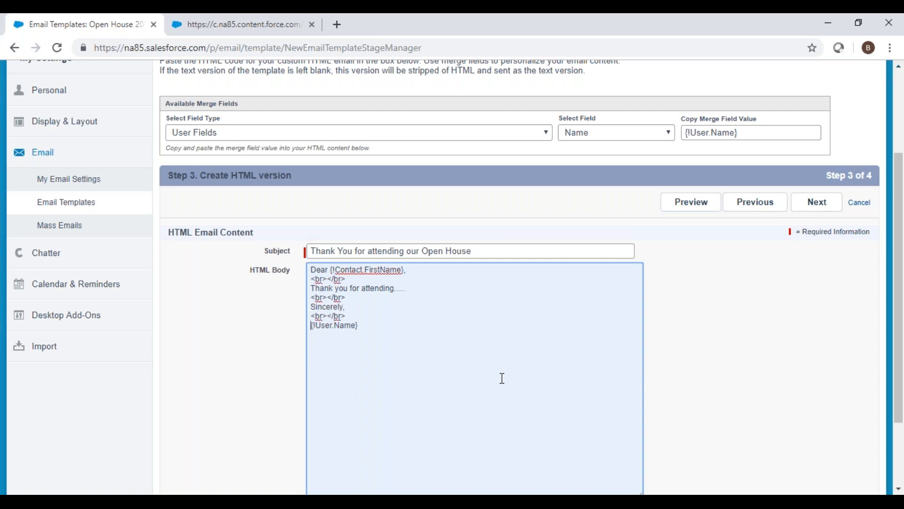
click(357, 315)
triple_click(328, 316)
click(353, 327)
key(Return)
key(ctrl+v)
key(Return)
- Add the job title line <div>Consultant</div> at the end of the HTML body
text(<div>Consultant)
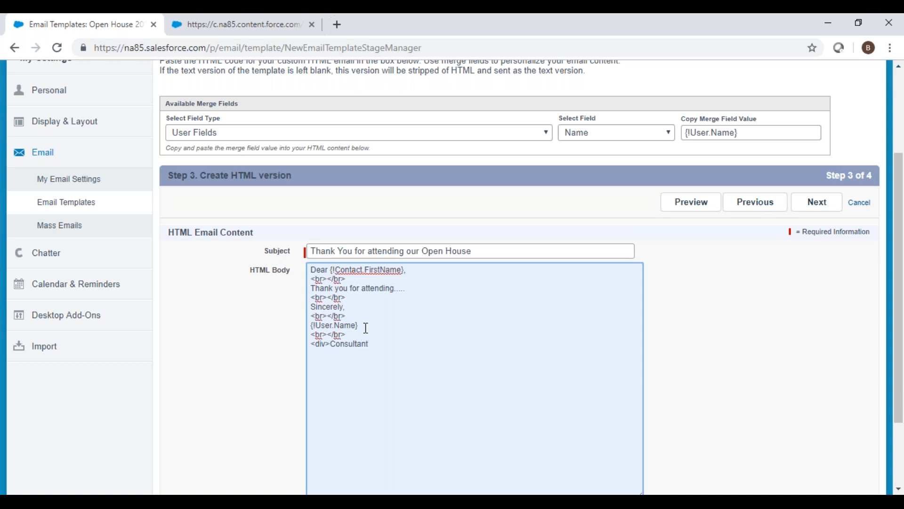
text(<div>)
key(Left)
key(Left)
key(Left)
key(Left)
text(/)
- Preview the email, and remove the <br></br> line between {!User.Name} and the Consultant line
click(693, 203)
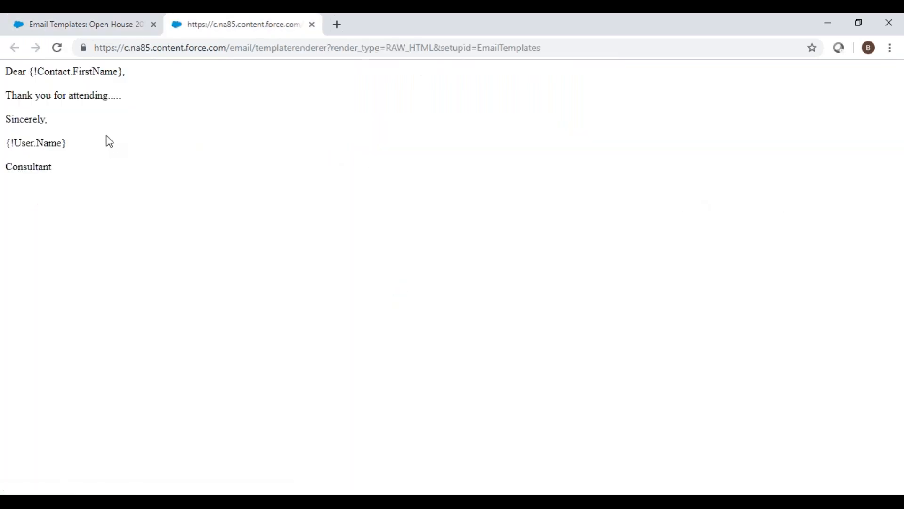
click(132, 26)
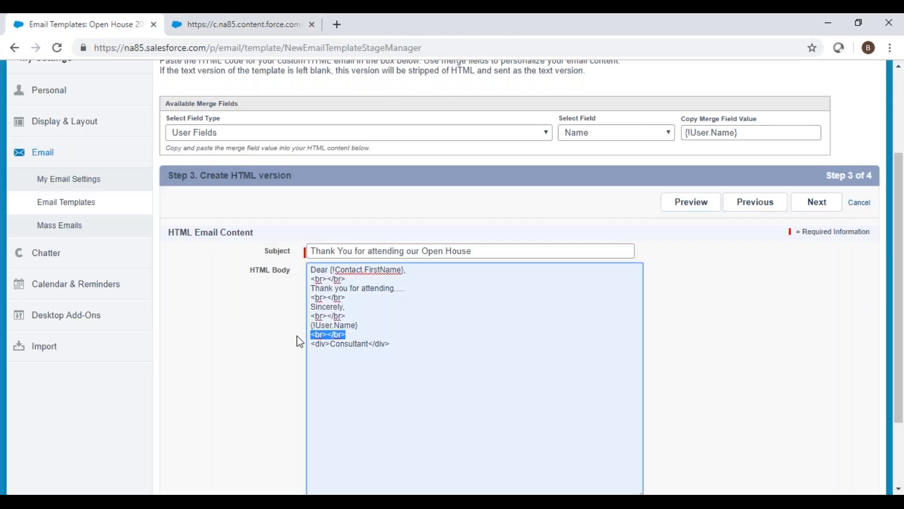
key(Delete)
key(Delete)
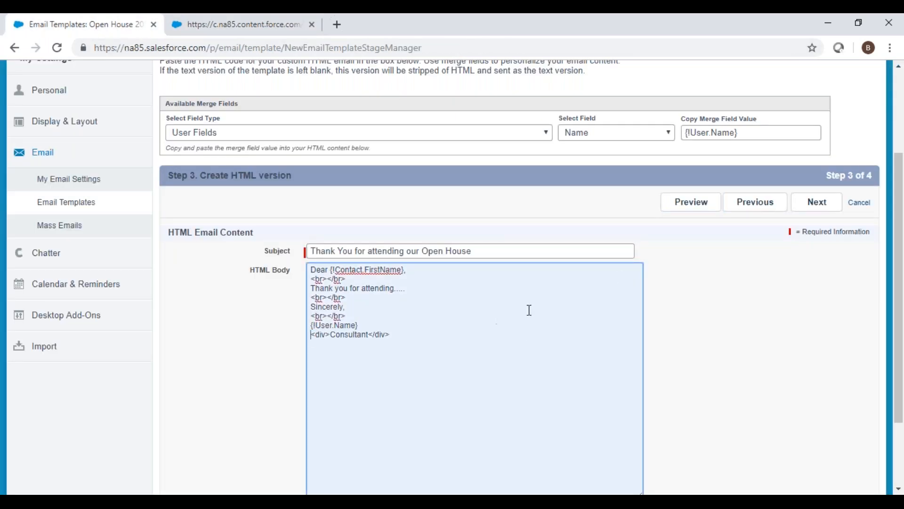
- Check the signature spacing in the email preview, close it, and continue to the text-only version step
click(691, 206)
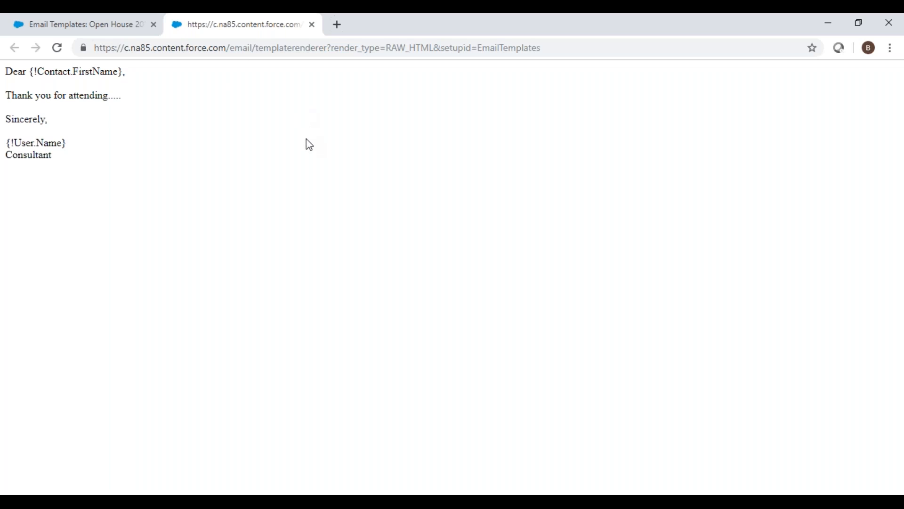
click(312, 24)
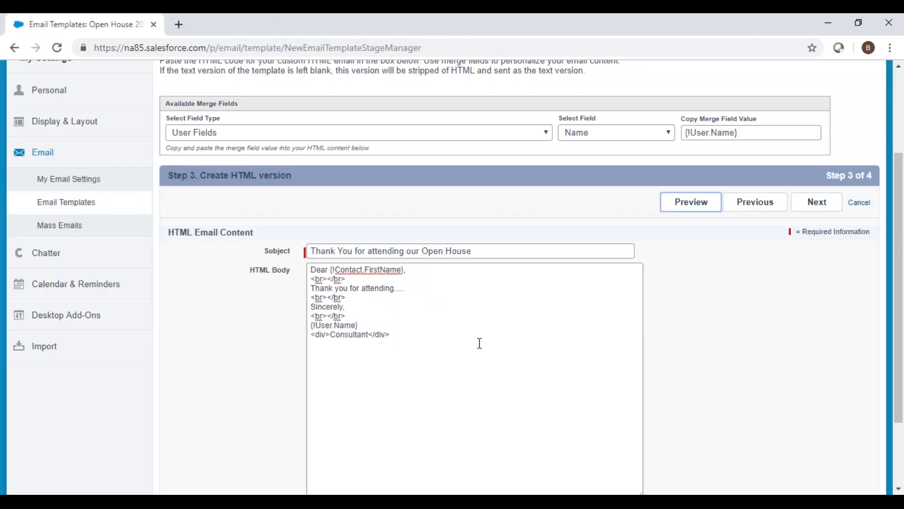
click(813, 205)
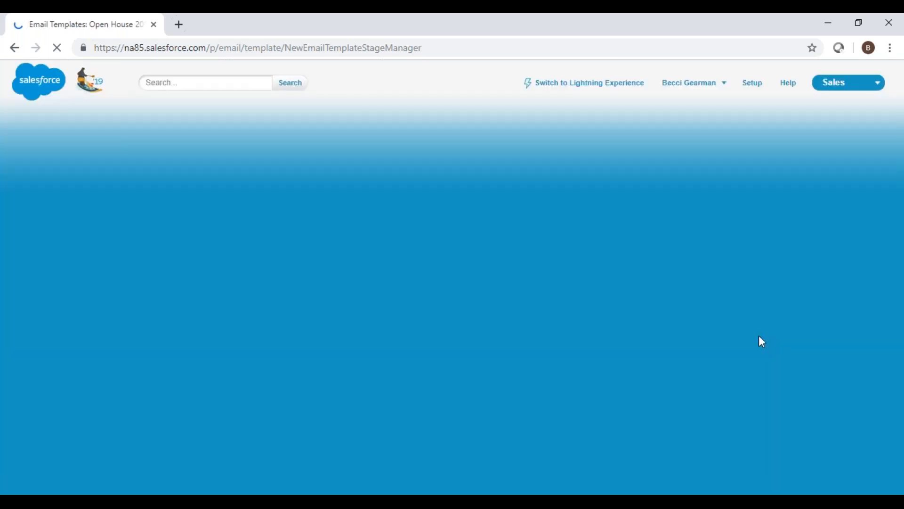
scroll(604, 258, down, 1)
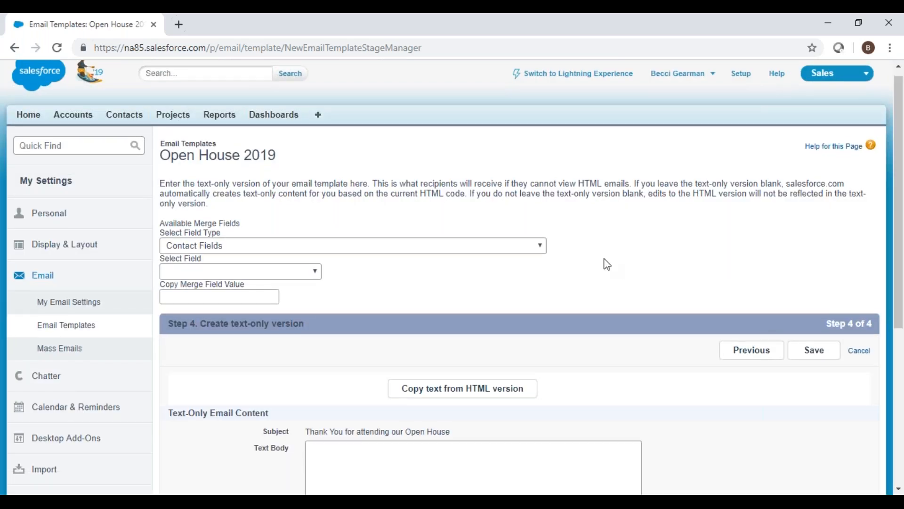
- Begin the text-only body with the greeting "Hello," and, after a blank line, the text "Thank you for attending..."
scroll(606, 264, down, 4)
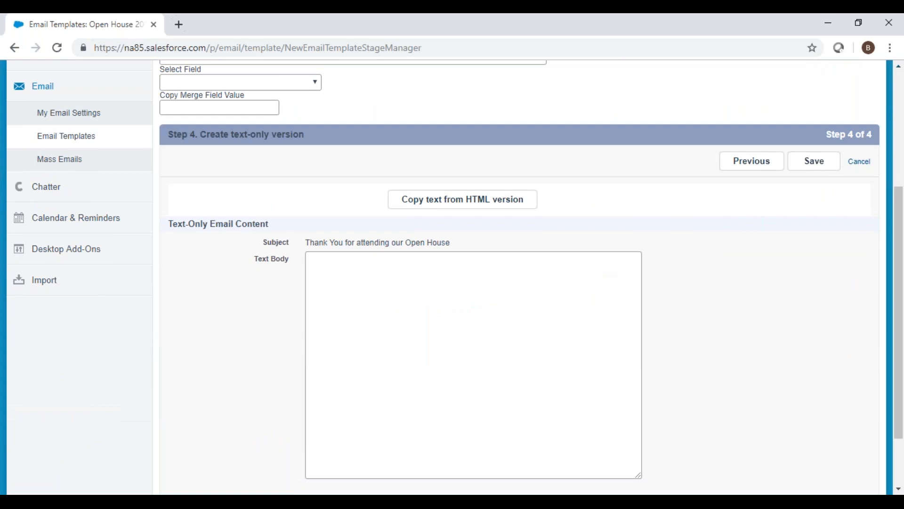
click(444, 417)
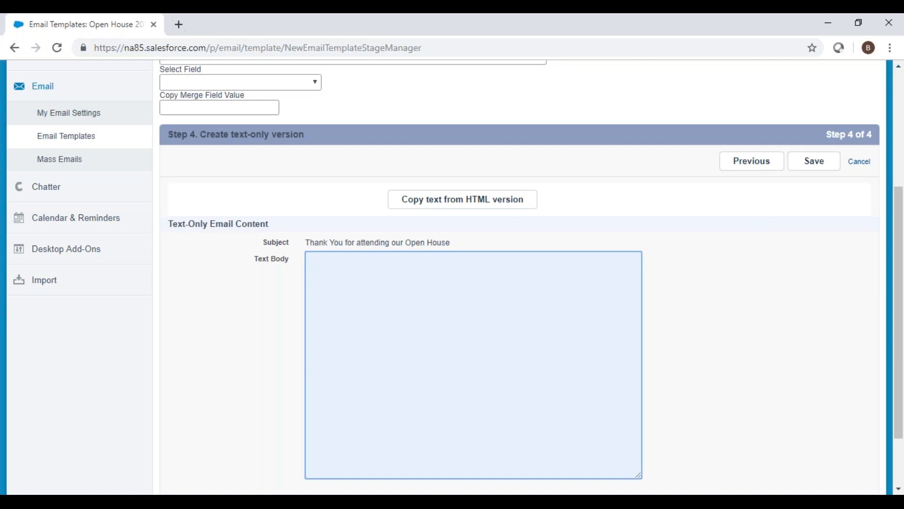
text(Dear)
key(BackSpace)
key(BackSpace)
key(BackSpace)
key(BackSpace)
key(BackSpace)
text(Hello,)
key(Return)
key(Return)
text(Thank you for attending...)
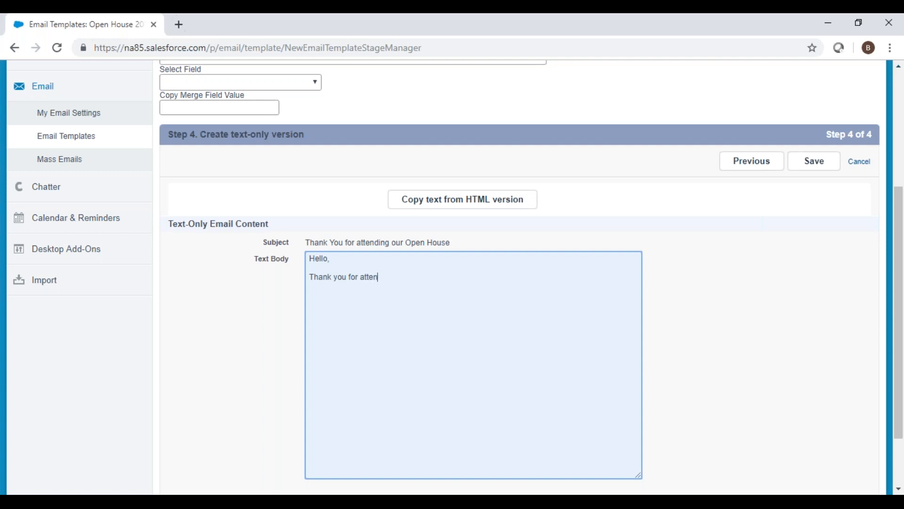
- Add the closing "Sincerely," below the message, followed by a blank line and the sender's first name
key(Return)
key(Return)
text(Sincerly,)
key(Return)
key(BackSpace)
text(Becci)
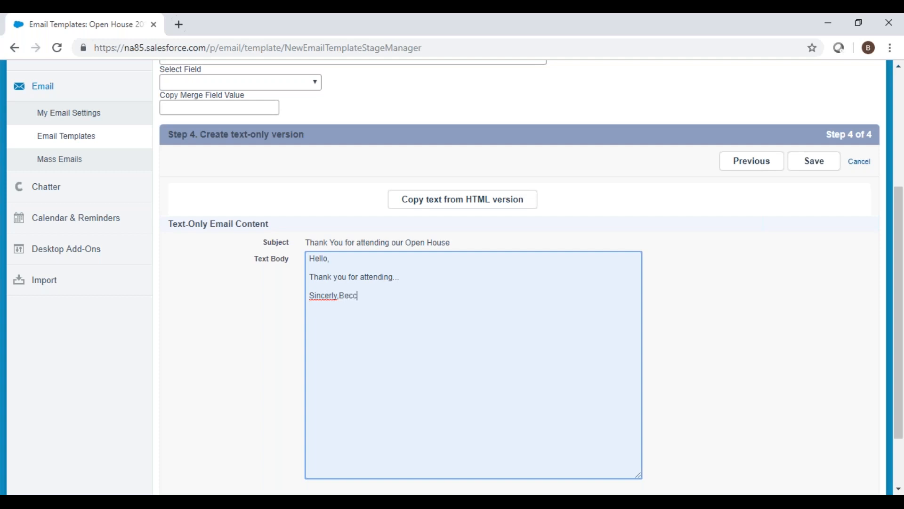
click(340, 296)
key(Return)
key(Return)
click(333, 296)
text(e)
click(396, 303)
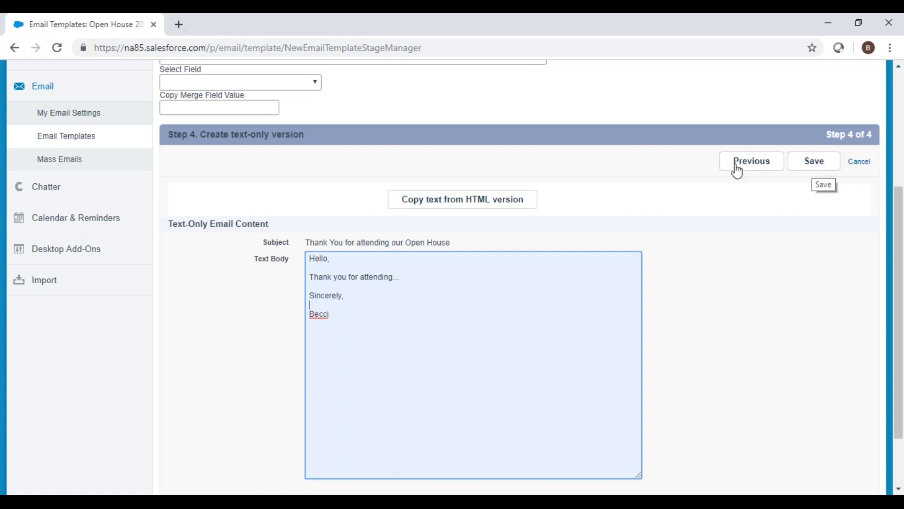
- Overwrite the text body with the text from the HTML version, and replace its "Dear {!Contact.FirstName}," line with "Hello"
click(414, 203)
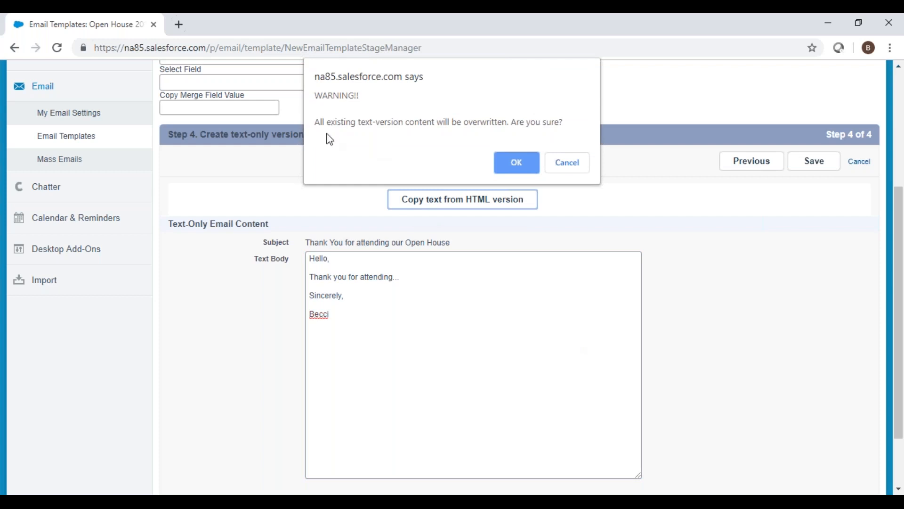
click(517, 163)
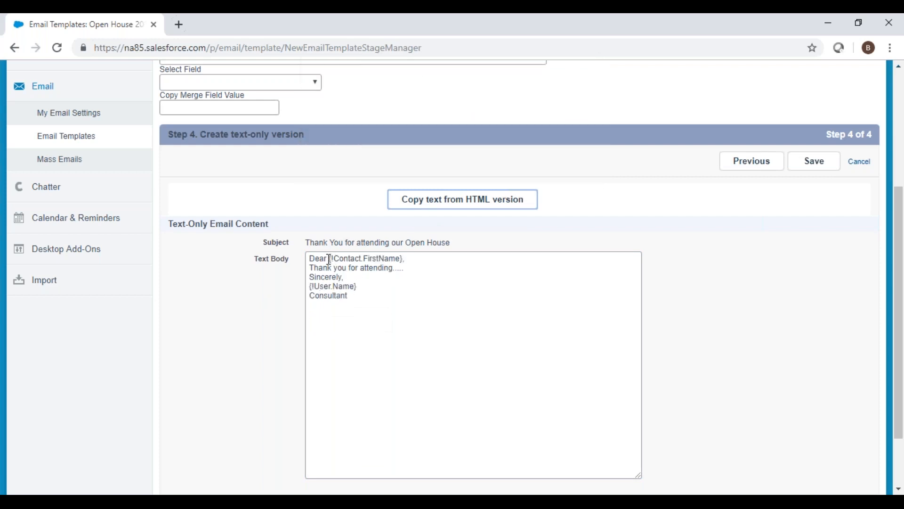
drag(311, 258, 411, 254)
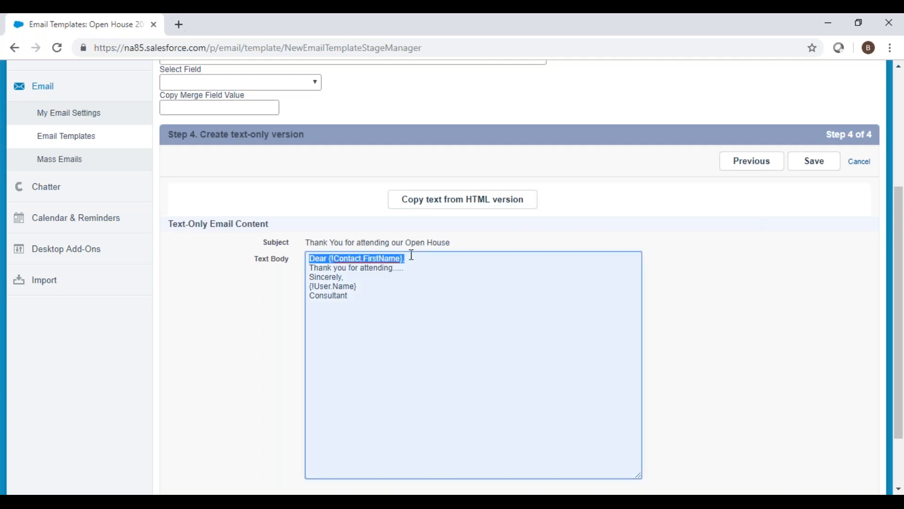
text(Hello)
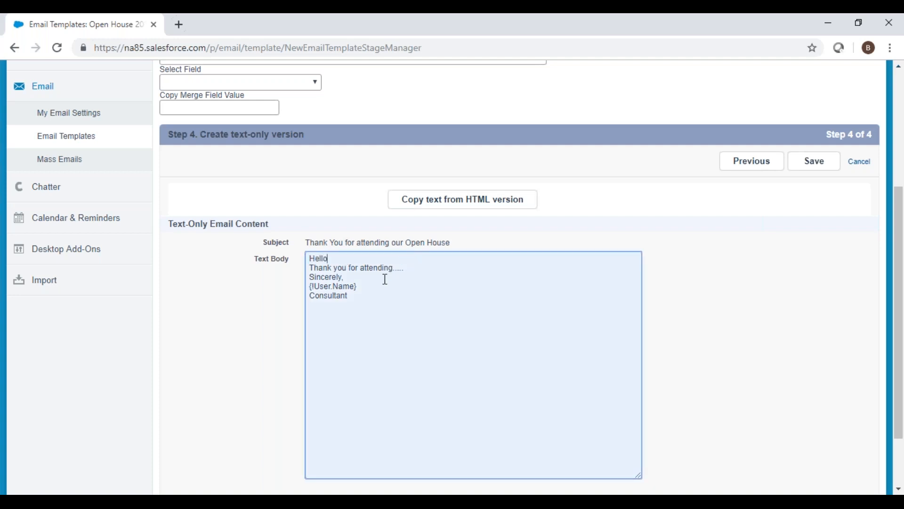
- Replace {!User.Name} in the text body with the sender's first name and save the email template
drag(372, 288, 273, 289)
text(BEcci)
click(319, 285)
key(BackSpace)
text(e)
click(505, 317)
scroll(352, 187, up, 3)
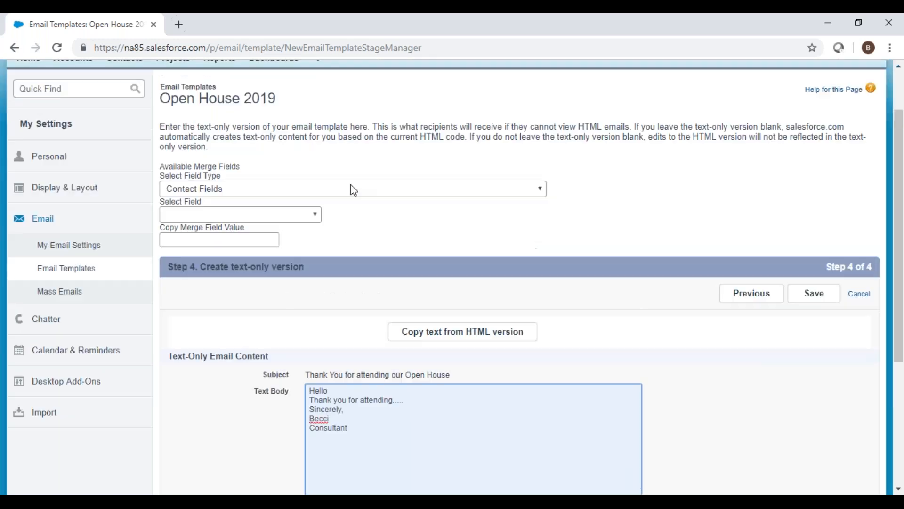
click(815, 295)
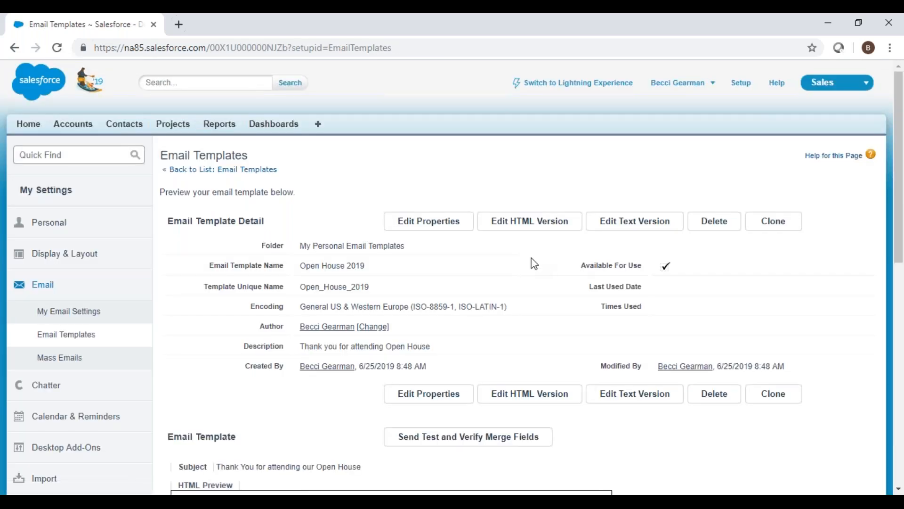
- Set up a merge field test with a contact as recipient record and the email preview option enabled, and close the window without sending
scroll(534, 264, down, 5)
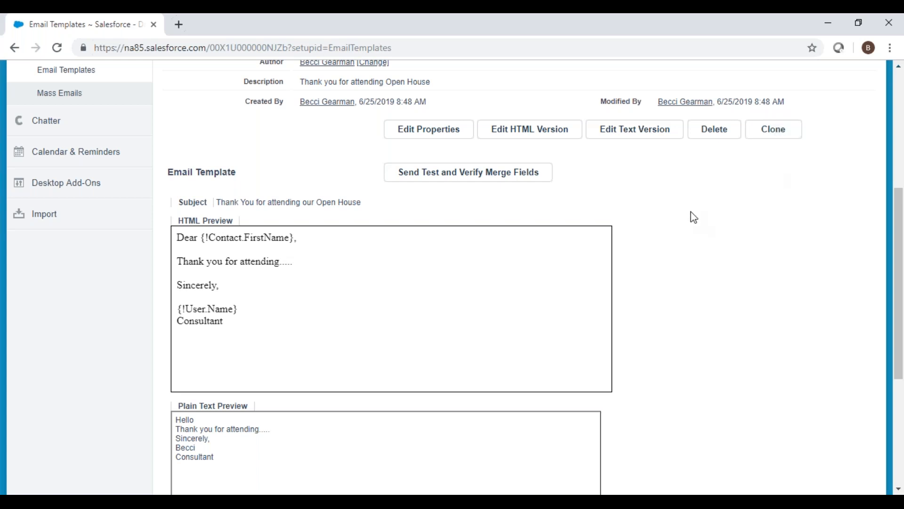
scroll(690, 216, up, 5)
scroll(651, 212, up, 2)
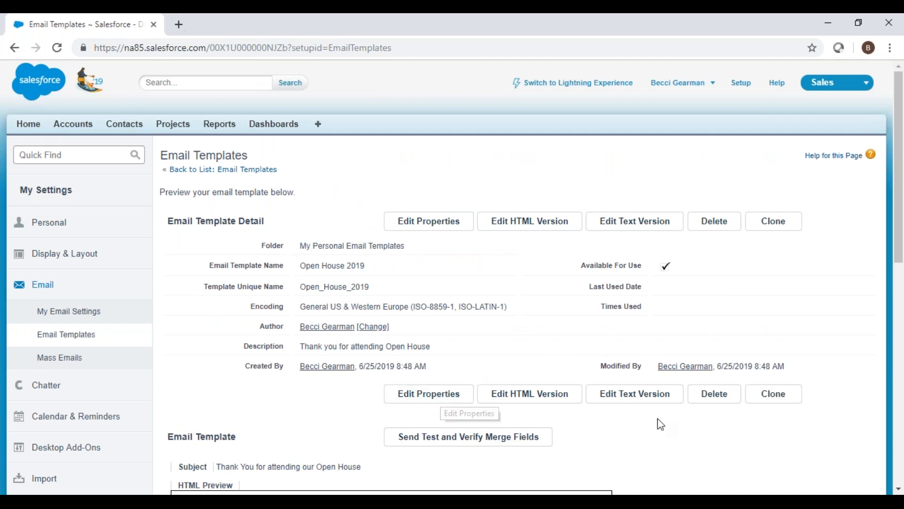
scroll(661, 424, down, 1)
scroll(661, 424, down, 2)
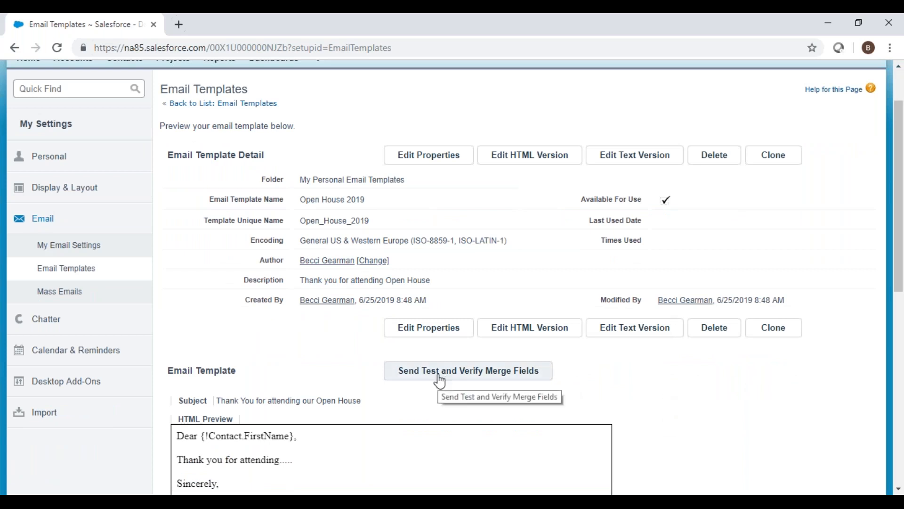
click(478, 378)
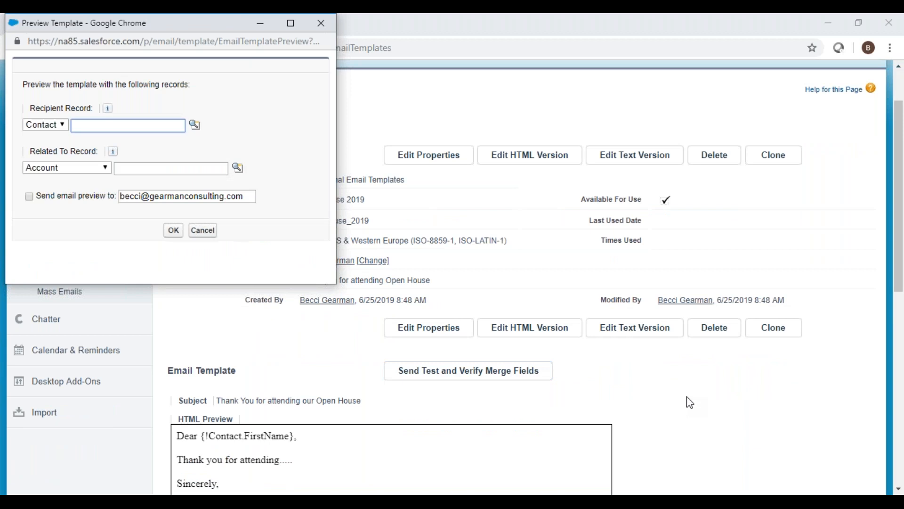
click(91, 123)
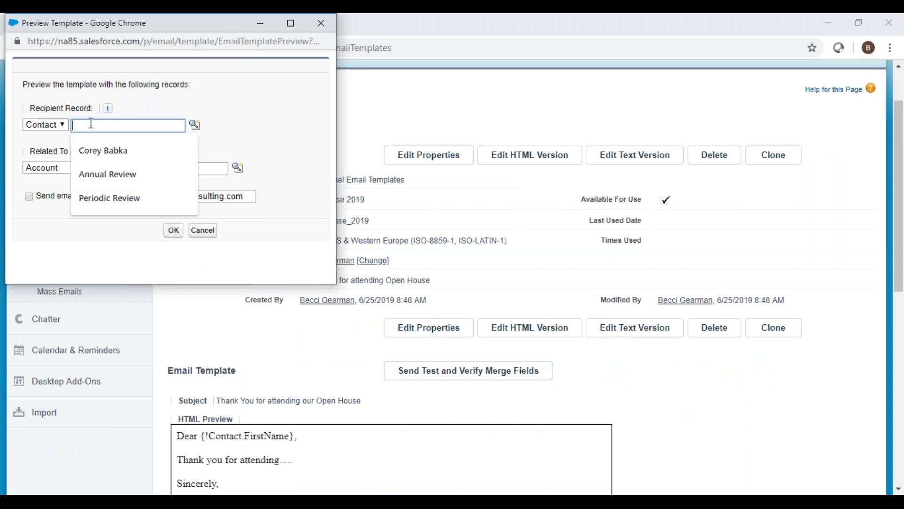
click(97, 150)
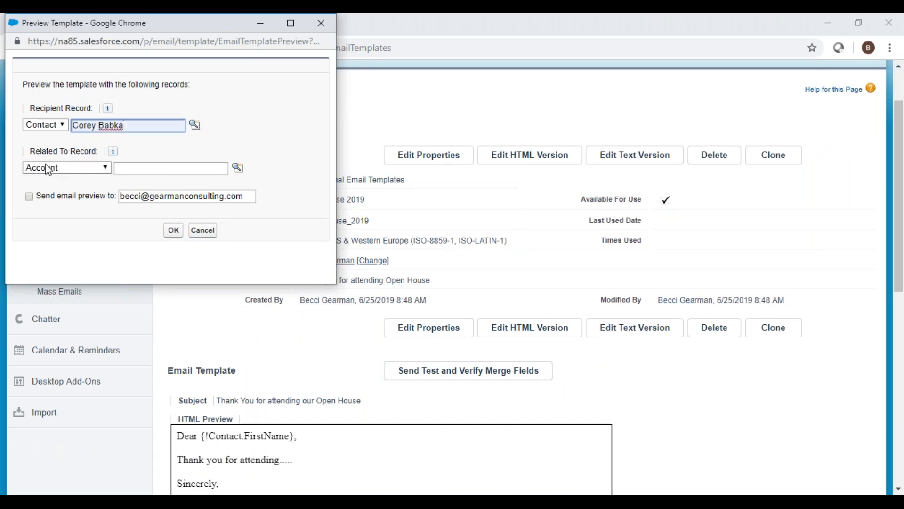
click(29, 196)
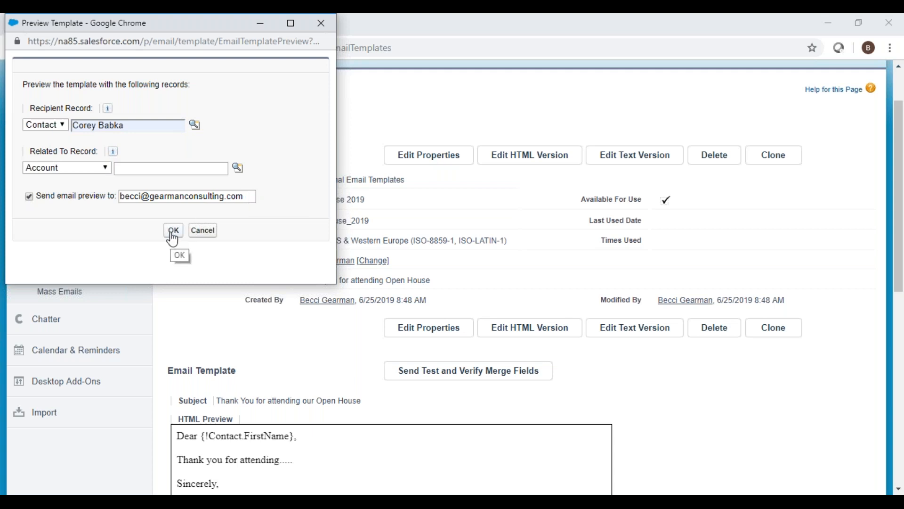
click(321, 22)
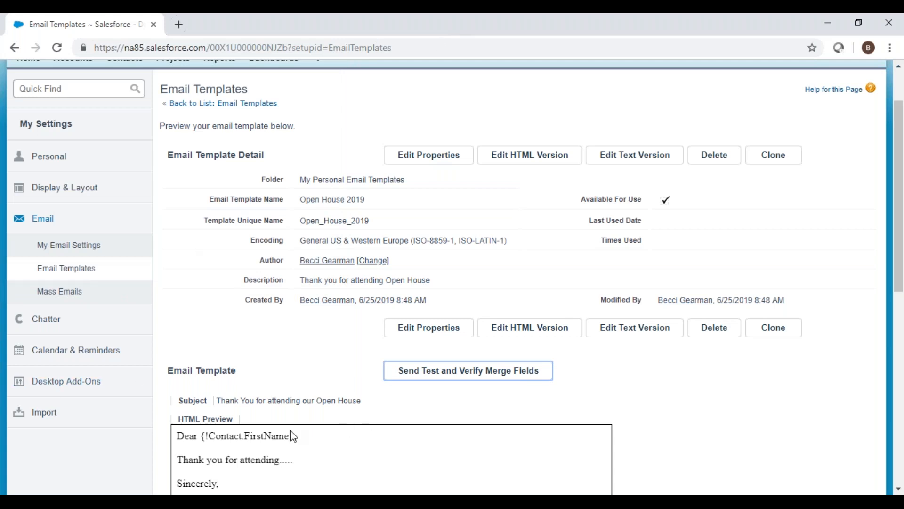
- Go to the accounts and open the Admin account from the recent items
click(314, 445)
scroll(315, 445, down, 1)
scroll(314, 445, down, 3)
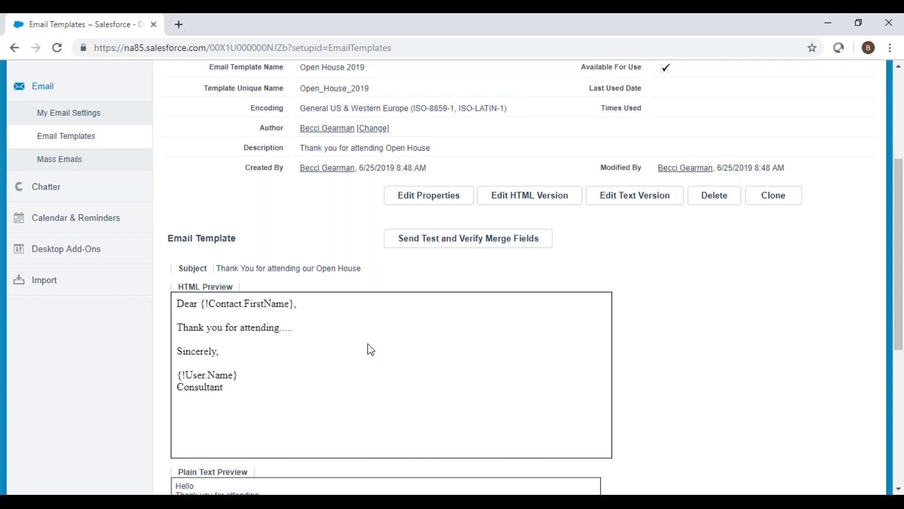
scroll(369, 361, up, 4)
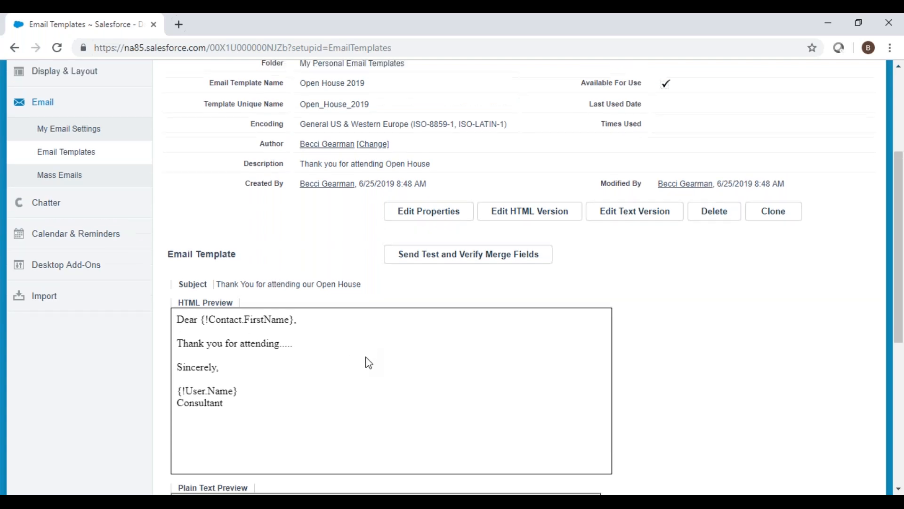
click(79, 127)
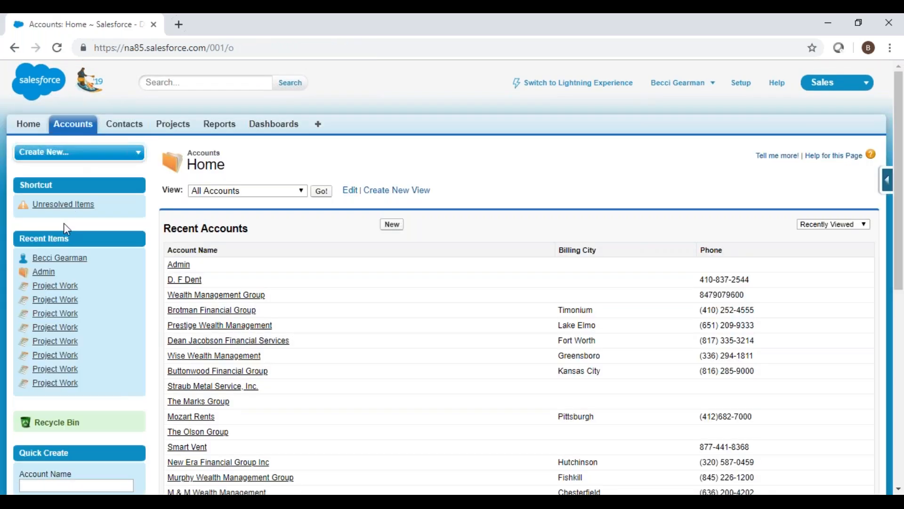
mouse_move(47, 277)
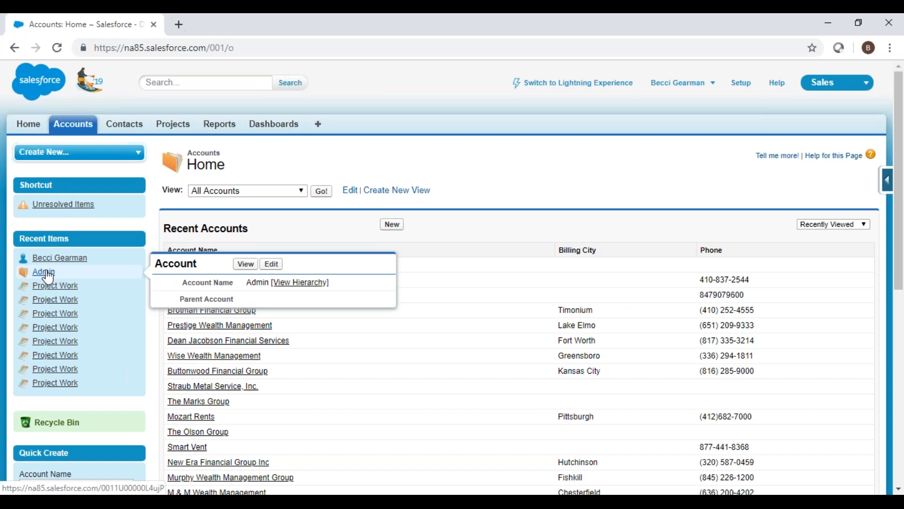
click(49, 277)
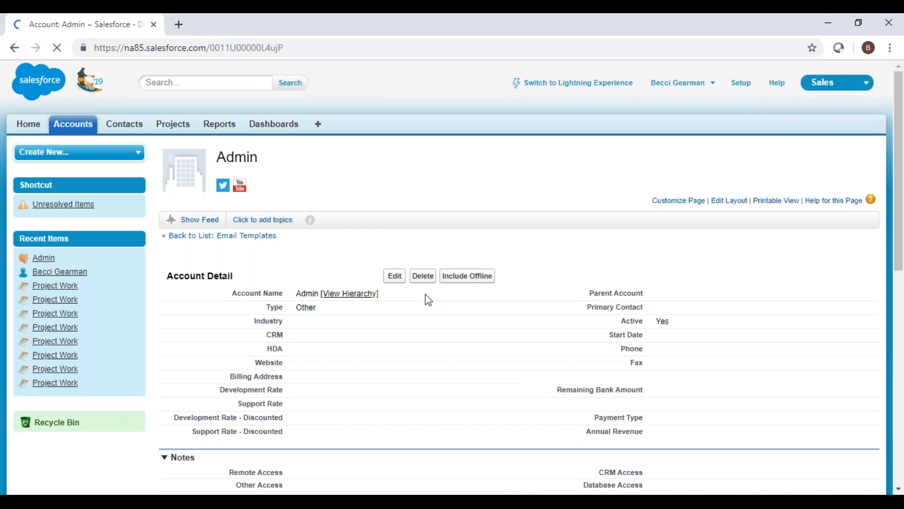
- Start a new email from the Admin account's activity history and apply the Open House 2019 template
scroll(428, 300, down, 7)
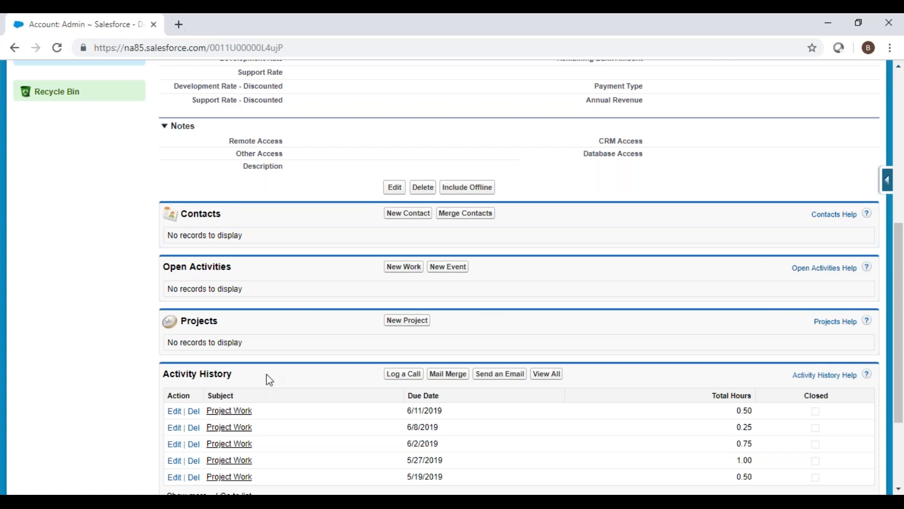
scroll(270, 379, down, 3)
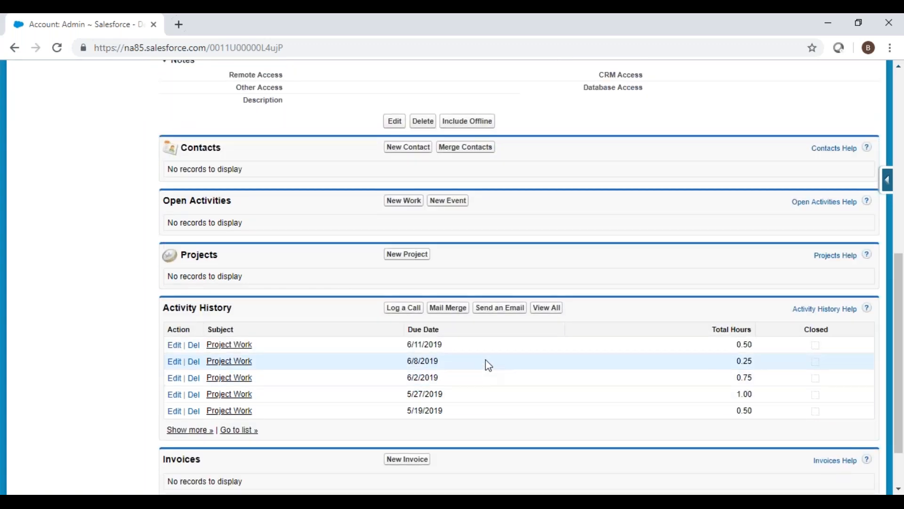
click(507, 312)
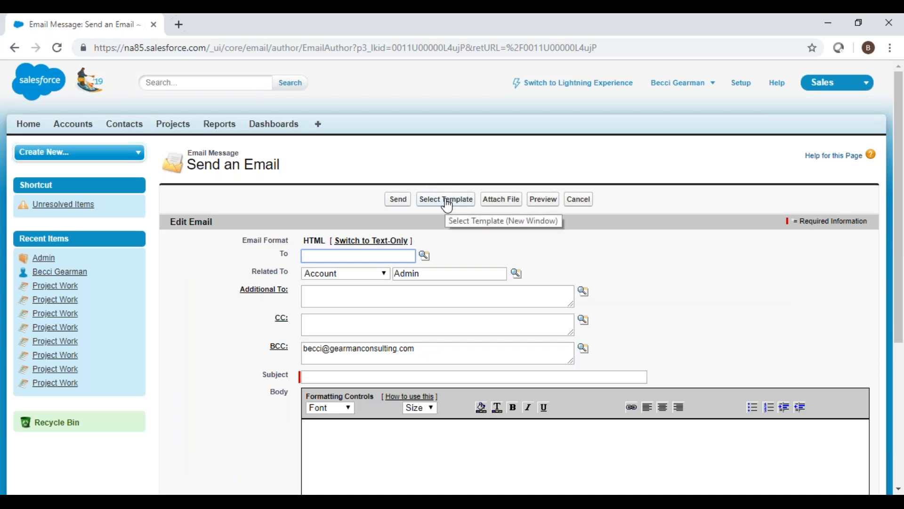
click(447, 200)
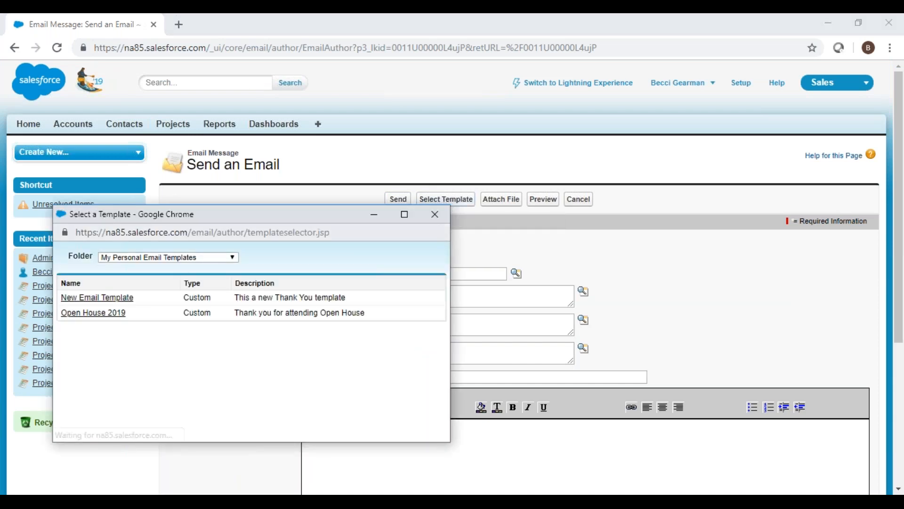
click(96, 313)
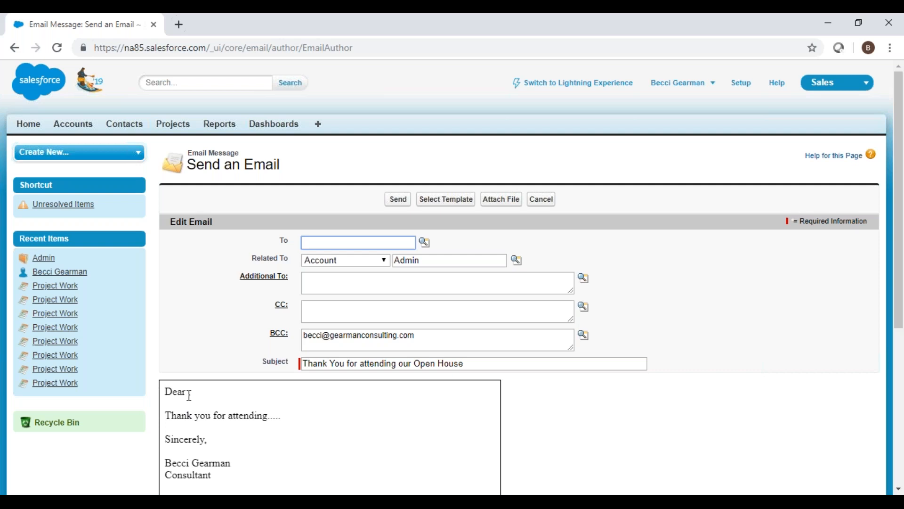
- Look up the contact by first name and set that contact as the email's To recipient
right_click(80, 130)
click(386, 101)
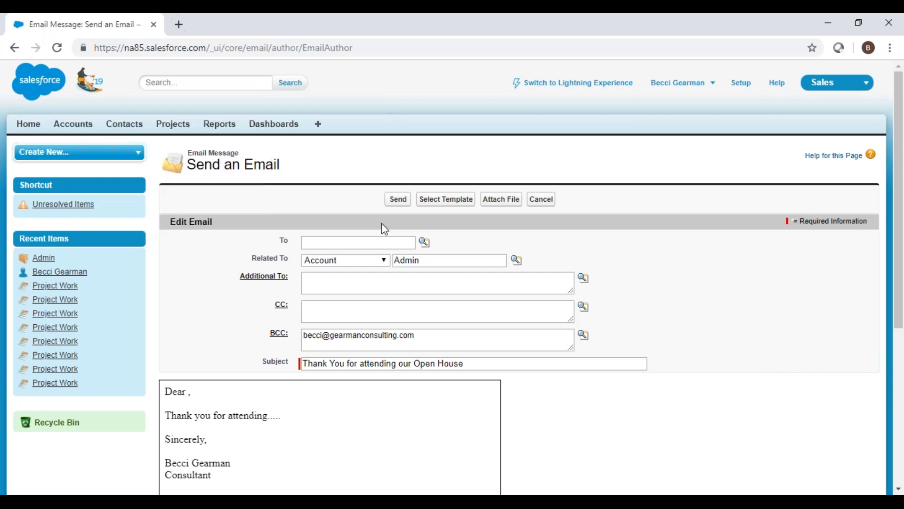
click(425, 242)
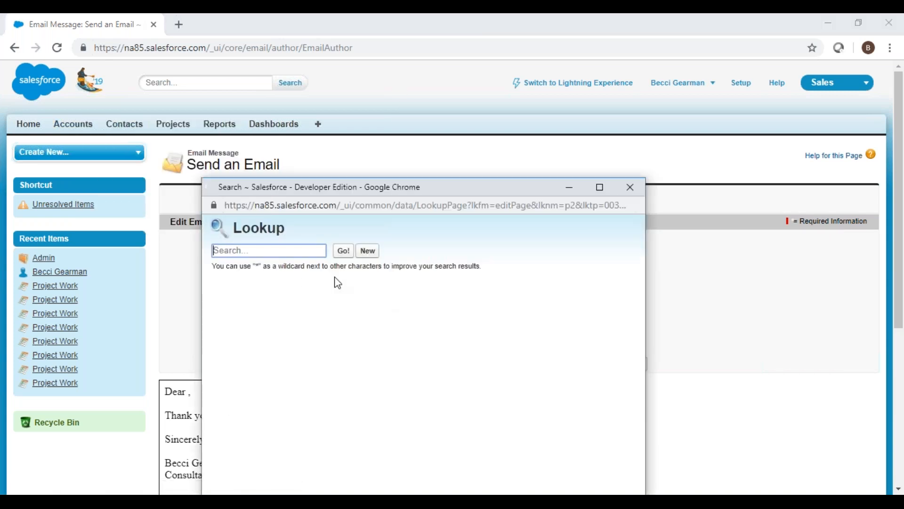
text(corey)
click(251, 366)
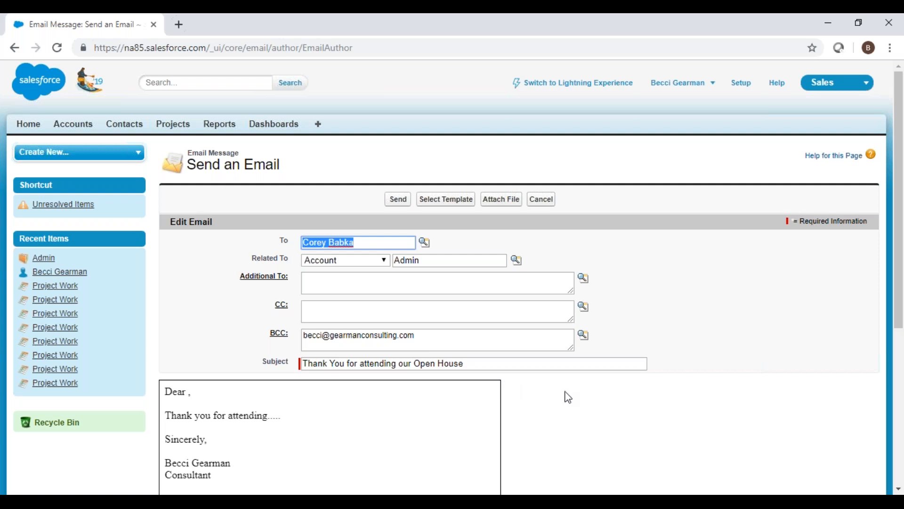
scroll(568, 395, down, 6)
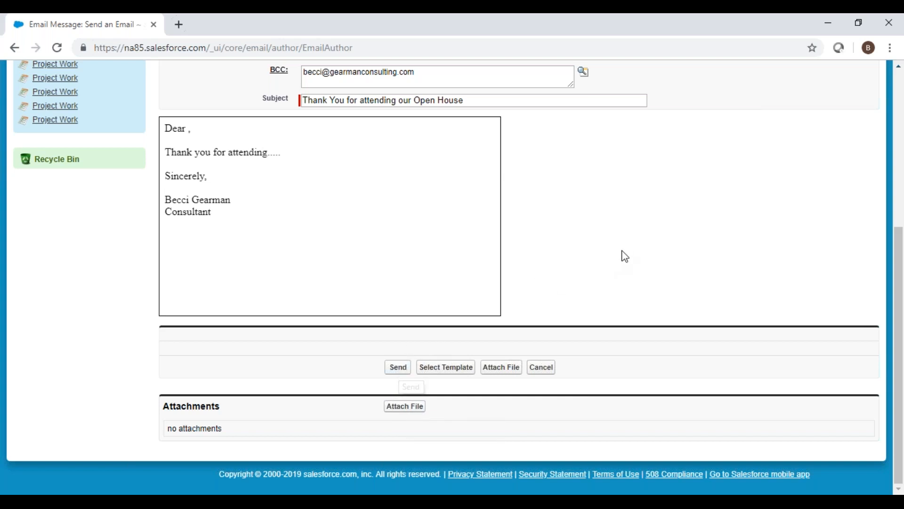
scroll(622, 254, up, 3)
scroll(625, 256, up, 4)
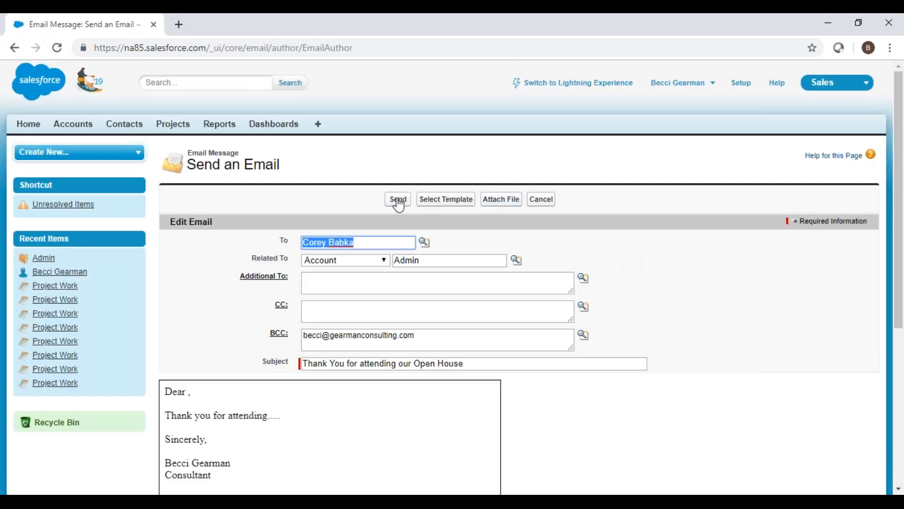